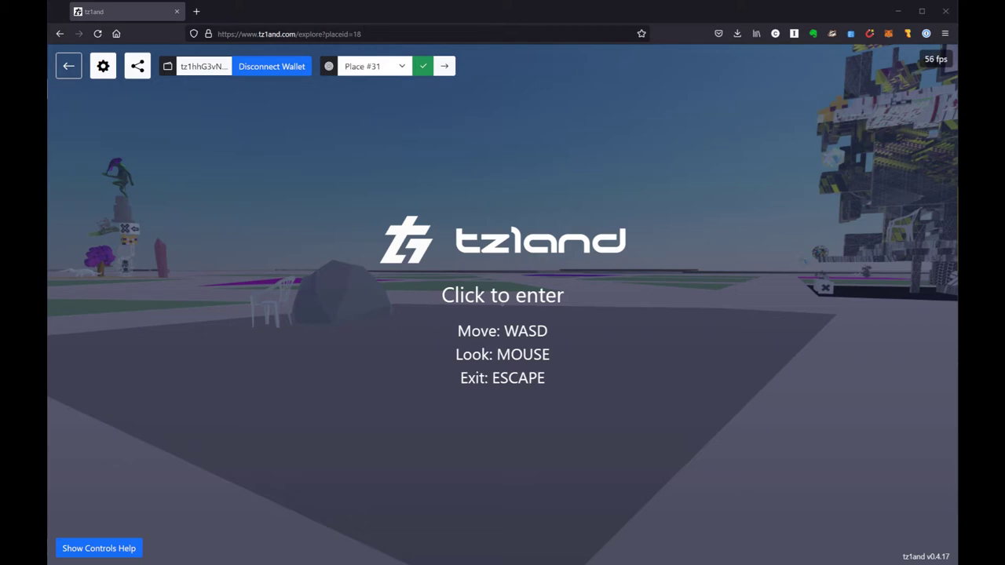
Step: Enter Place #18, approach the Monobloc chair beside the rock, collect it and approve the 0.001 tez wallet operation
{"action": "left_click", "coordinate": [502, 314]}
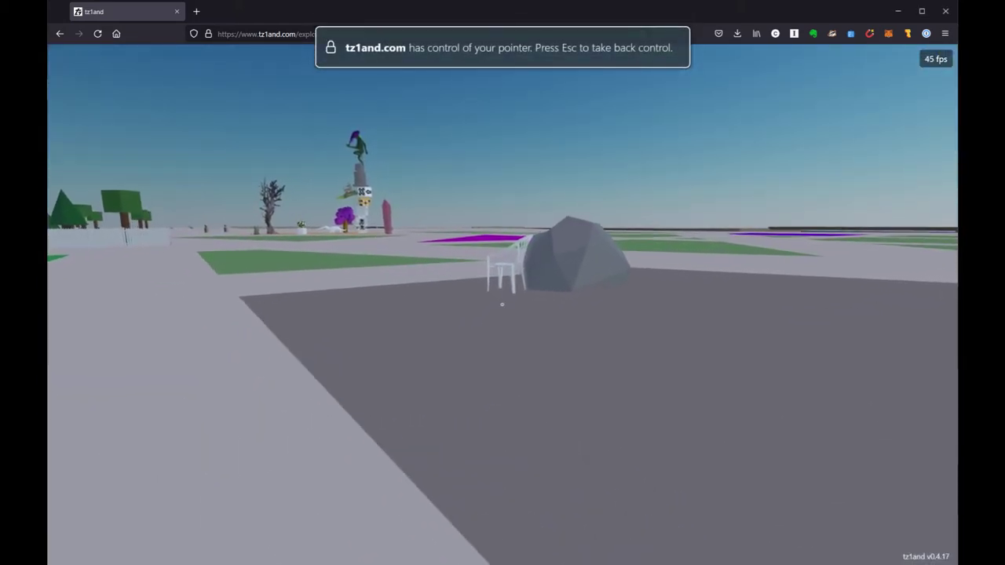
{"action": "key", "text": "w"}
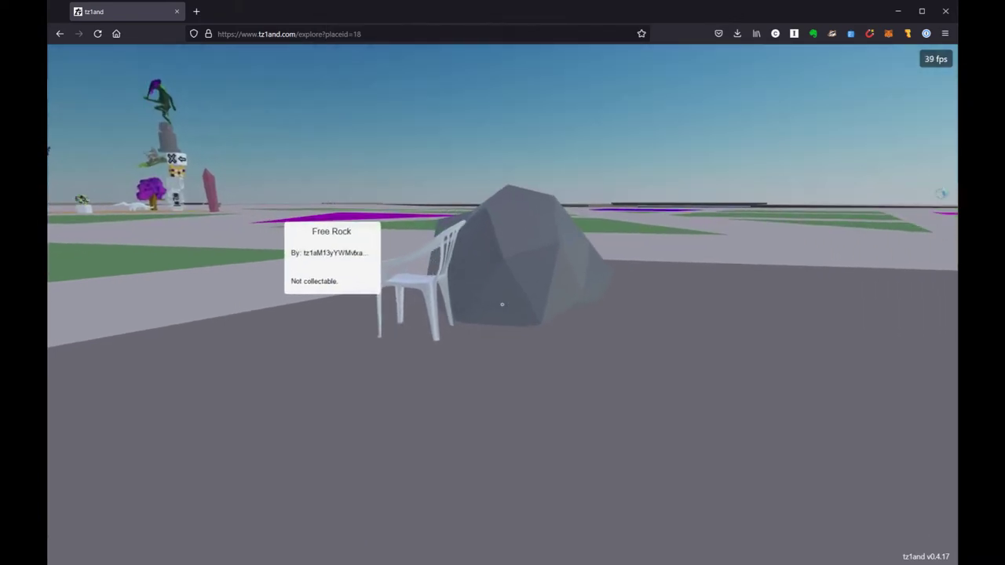
{"action": "key", "text": "w"}
{"action": "key", "text": "a"}
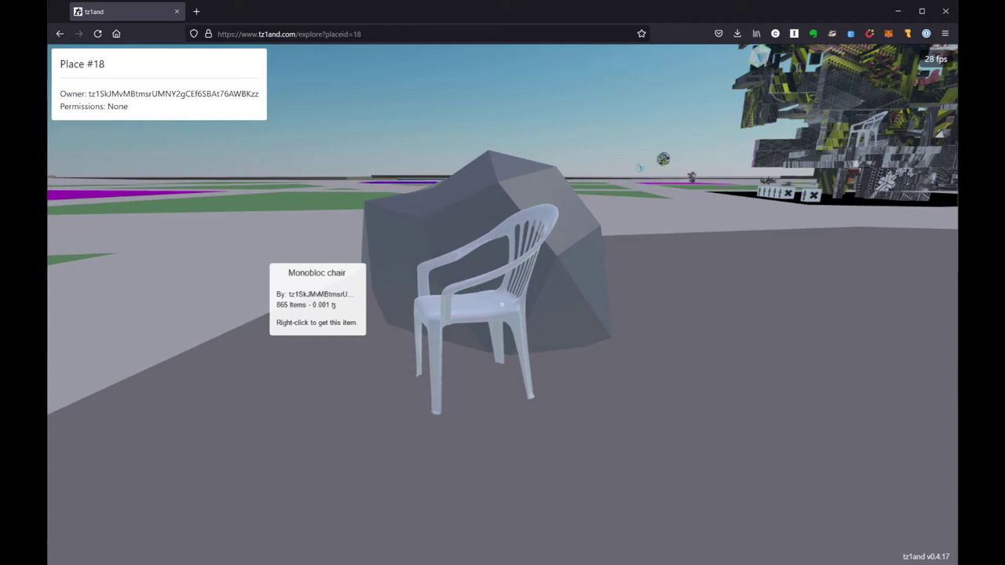
{"action": "right_click", "coordinate": [481, 295]}
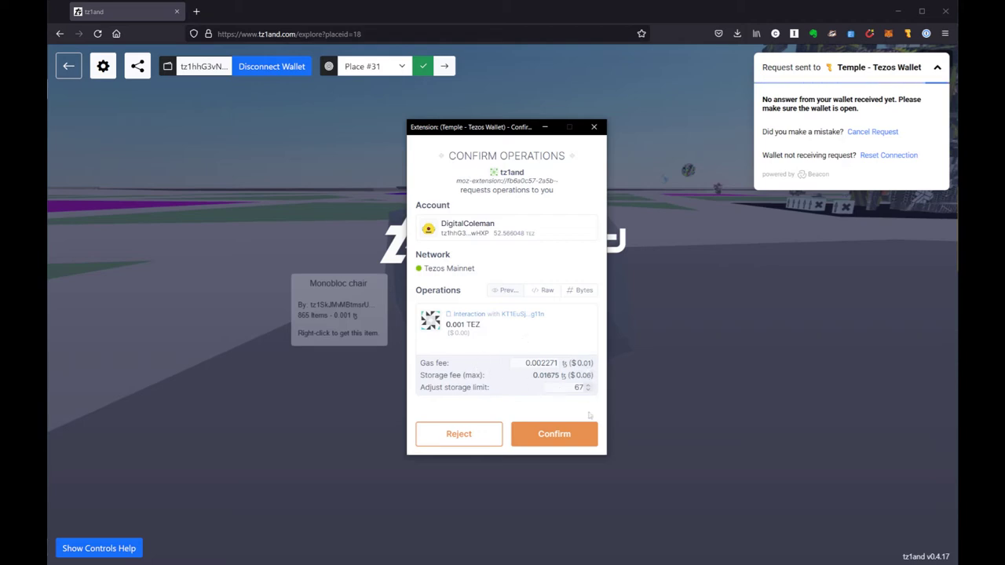
{"action": "left_click", "coordinate": [557, 441]}
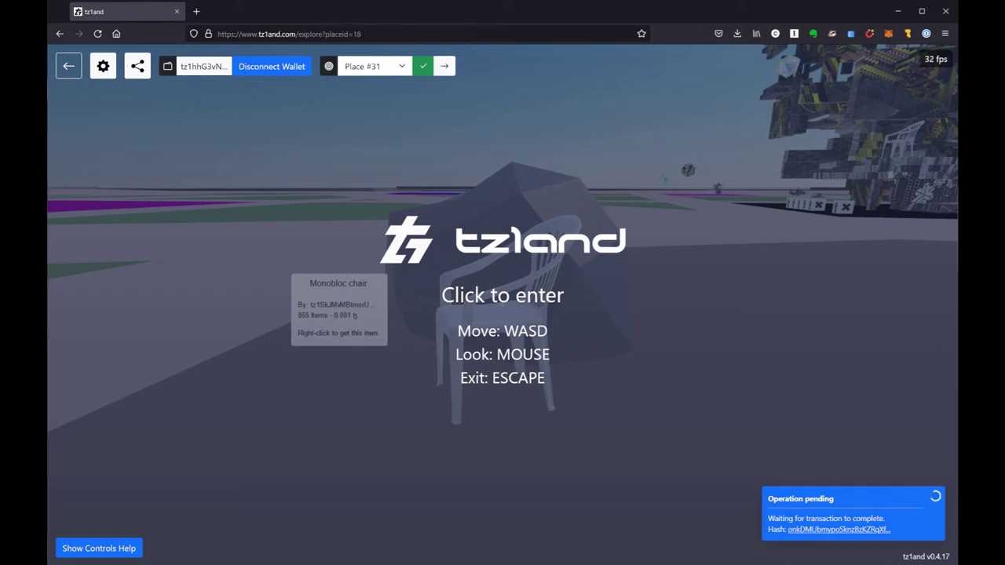
Step: Go to Place #31 by changing the place ID in the page address to 31
{"action": "left_click", "coordinate": [370, 34]}
{"action": "left_click", "coordinate": [370, 34]}
{"action": "key", "text": "BackSpace"}
{"action": "key", "text": "BackSpace"}
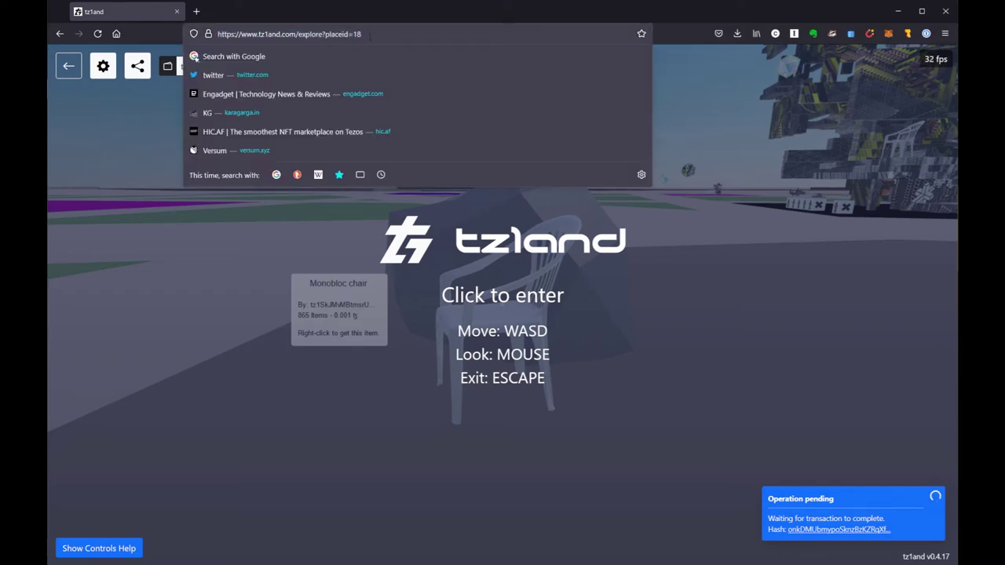
{"action": "type", "text": "31"}
{"action": "key", "text": "Return"}
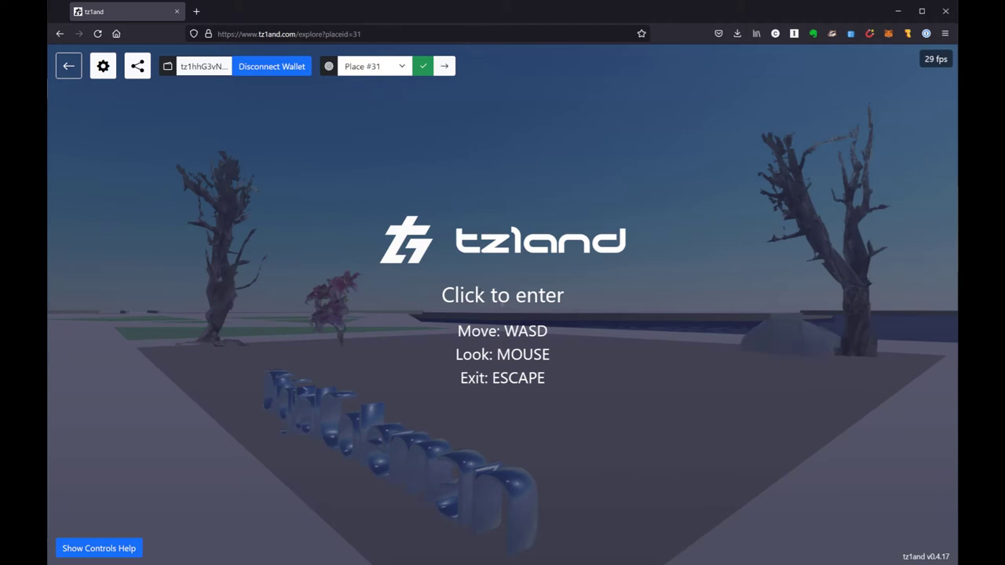
Step: Enter Place #31 and walk across the terrain to the open ground next to the white chair by the rock
{"action": "left_click", "coordinate": [502, 295]}
{"action": "key", "text": "w"}
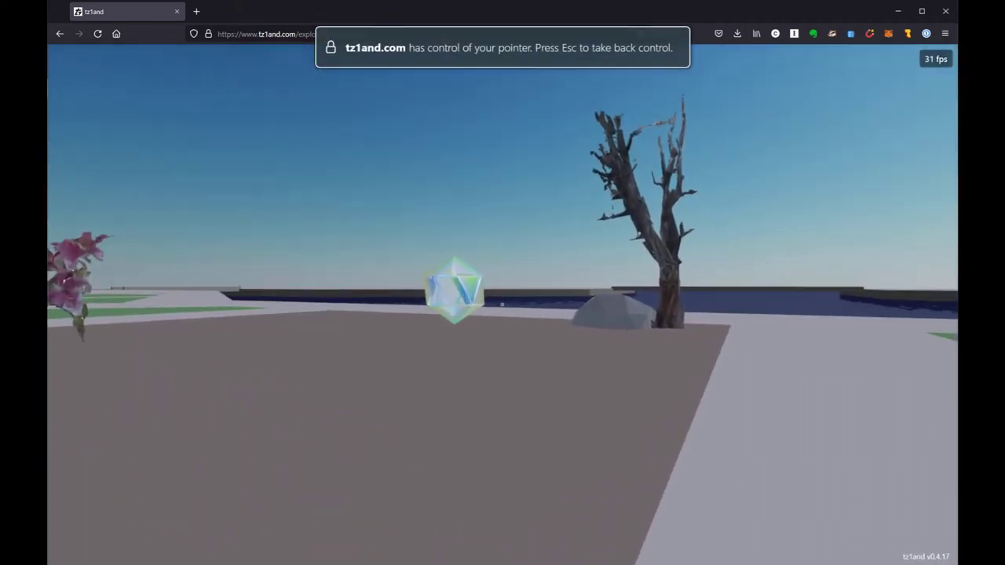
{"action": "key", "text": "w"}
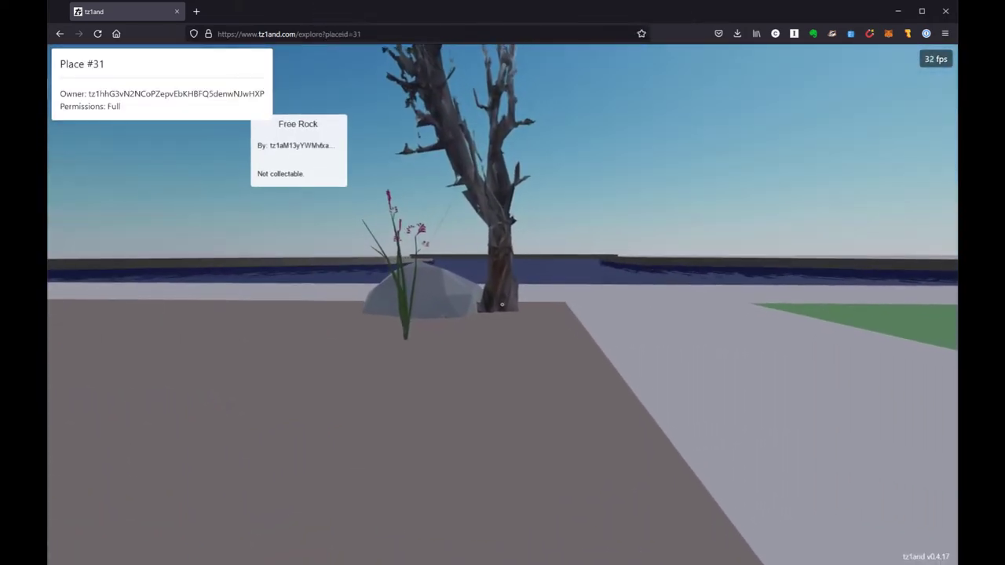
{"action": "key", "text": "a"}
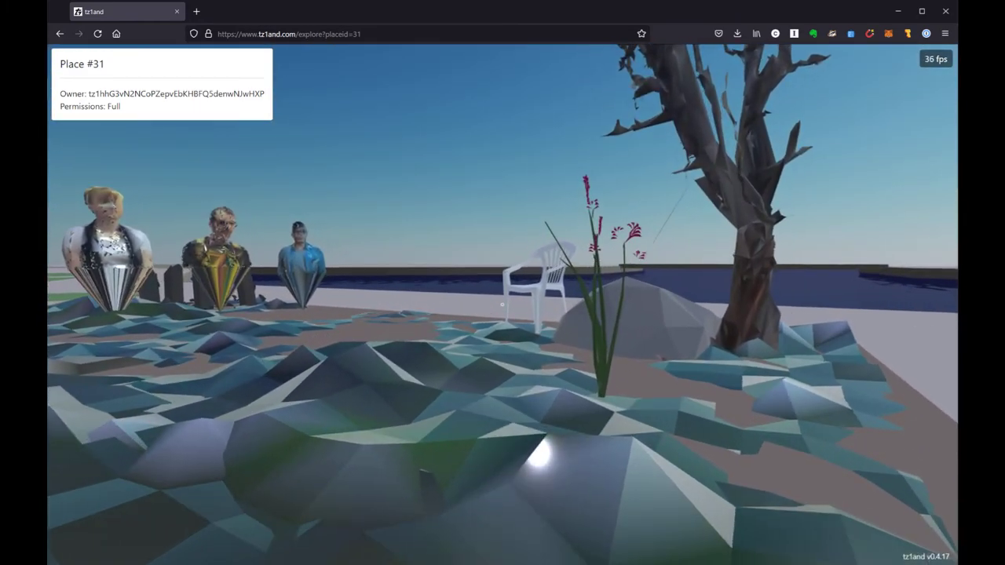
{"action": "key", "text": "w"}
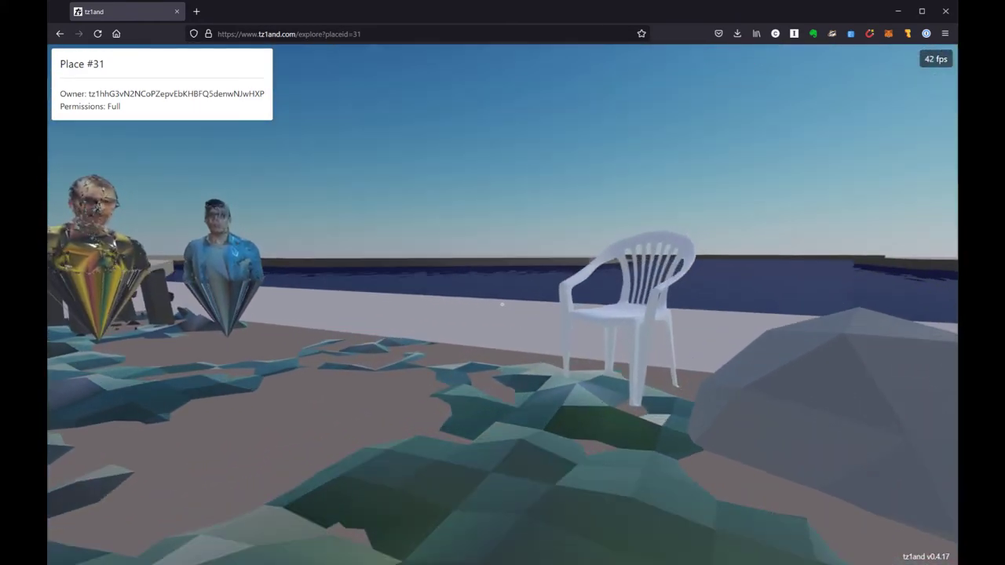
{"action": "key", "text": "w"}
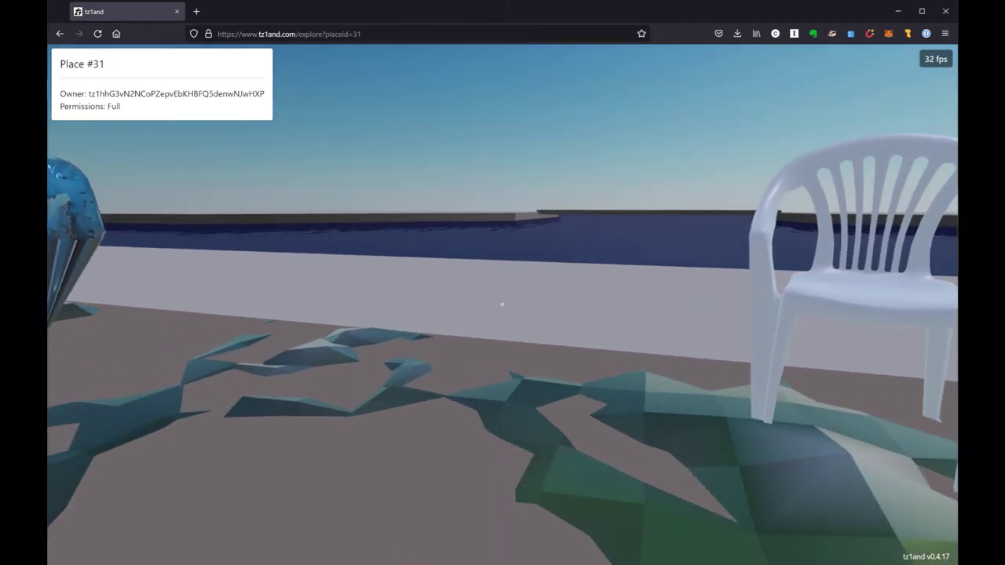
{"action": "key", "text": "s"}
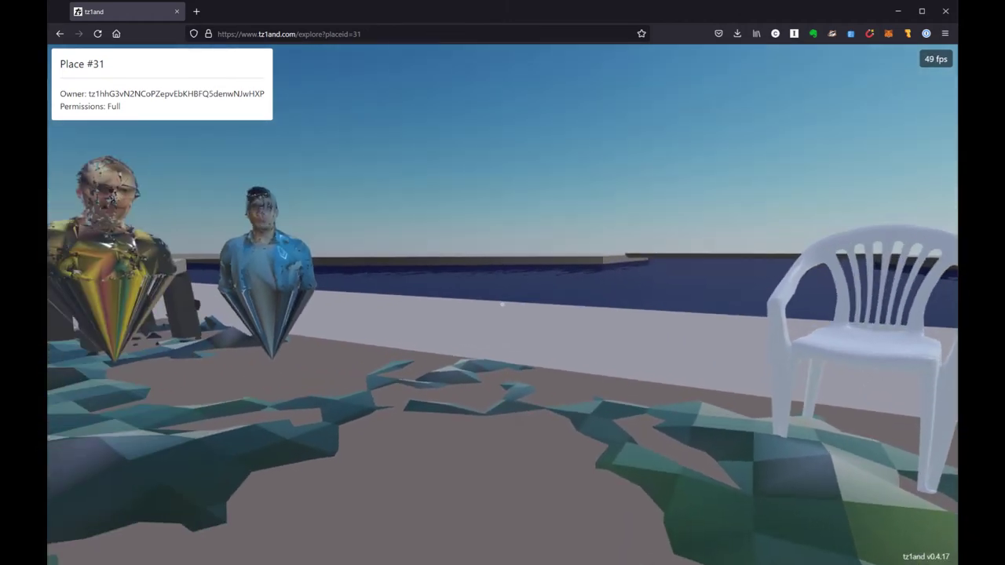
{"action": "key", "text": "a"}
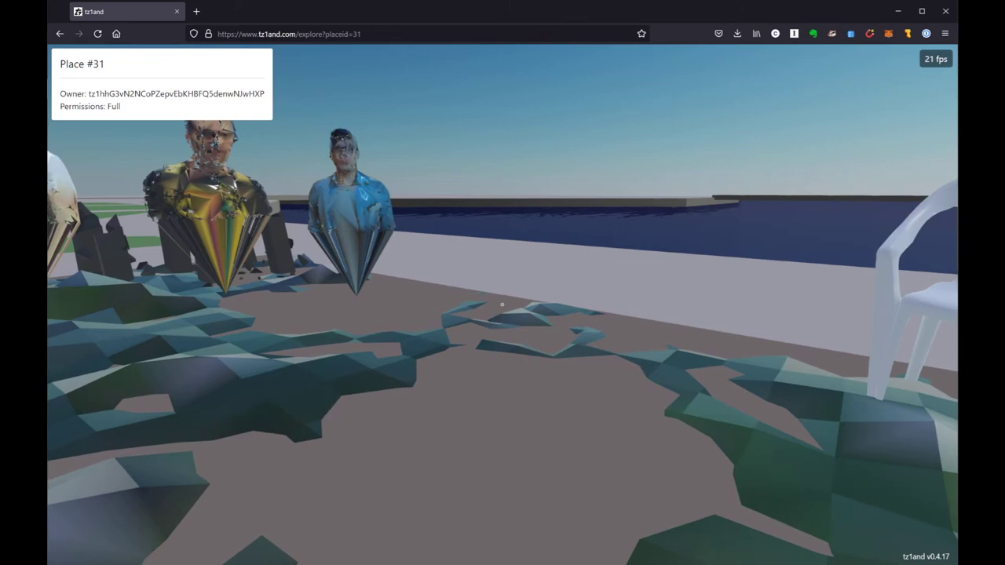
{"action": "key", "text": "s"}
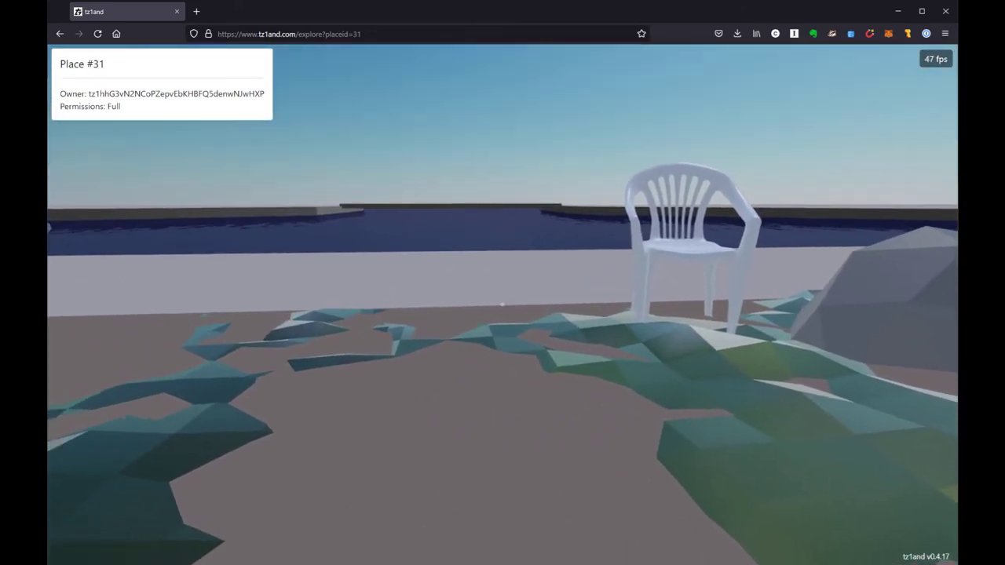
{"action": "key", "text": "a"}
{"action": "key", "text": "d"}
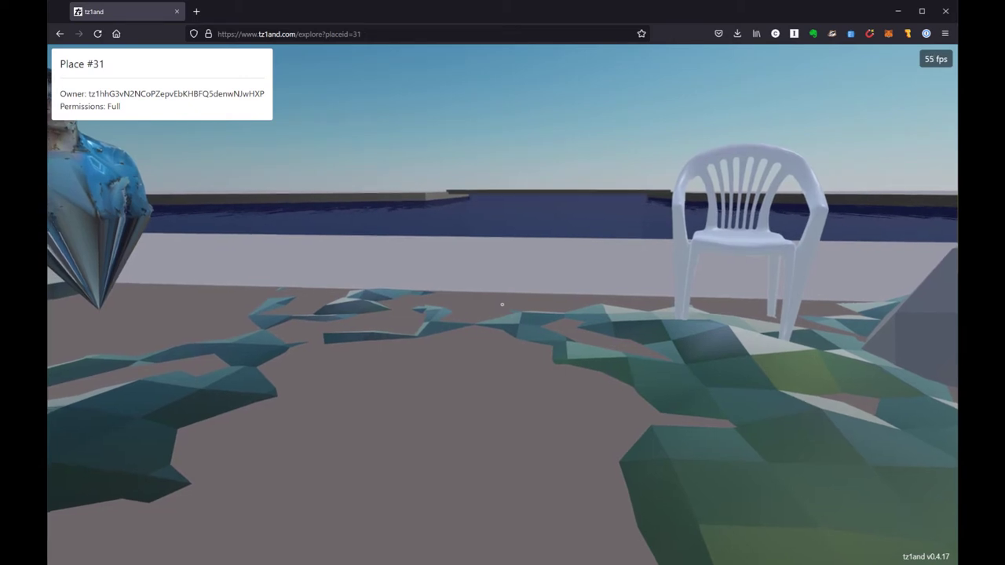
Step: Choose the Monobloc chair from the inventory and position its preview on the ground next to the existing white chair
{"action": "key", "text": "i"}
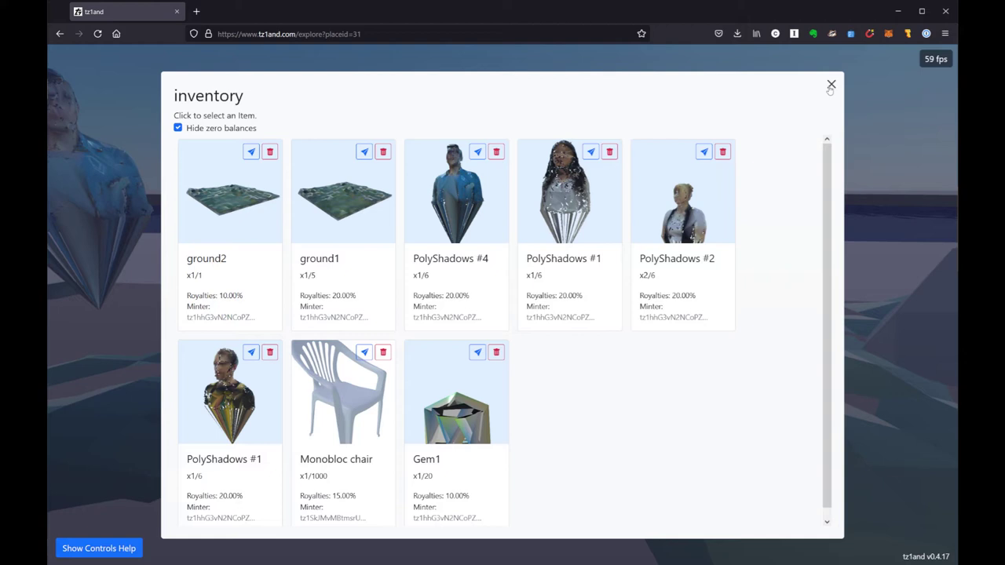
{"action": "mouse_move", "coordinate": [332, 399]}
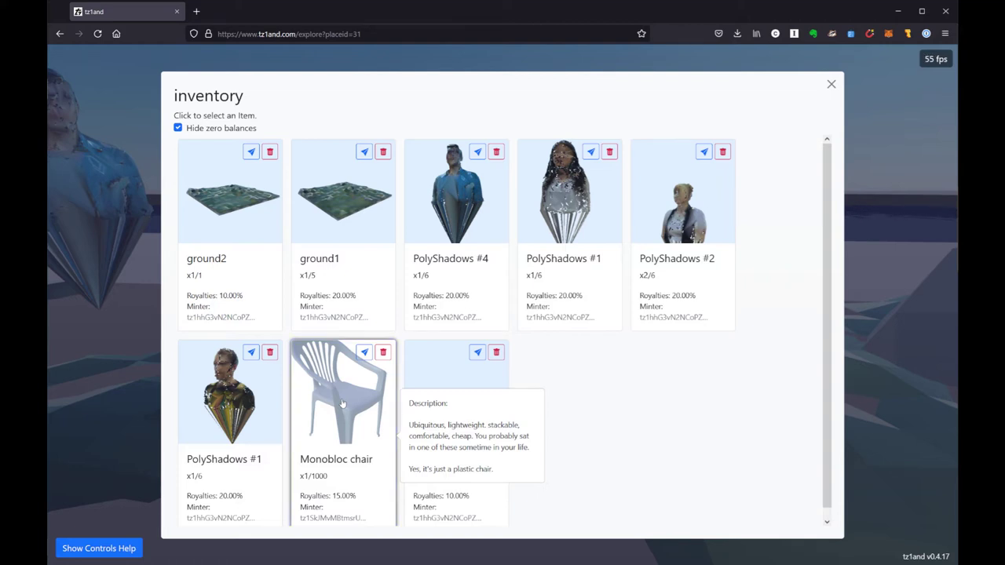
{"action": "left_click", "coordinate": [342, 404]}
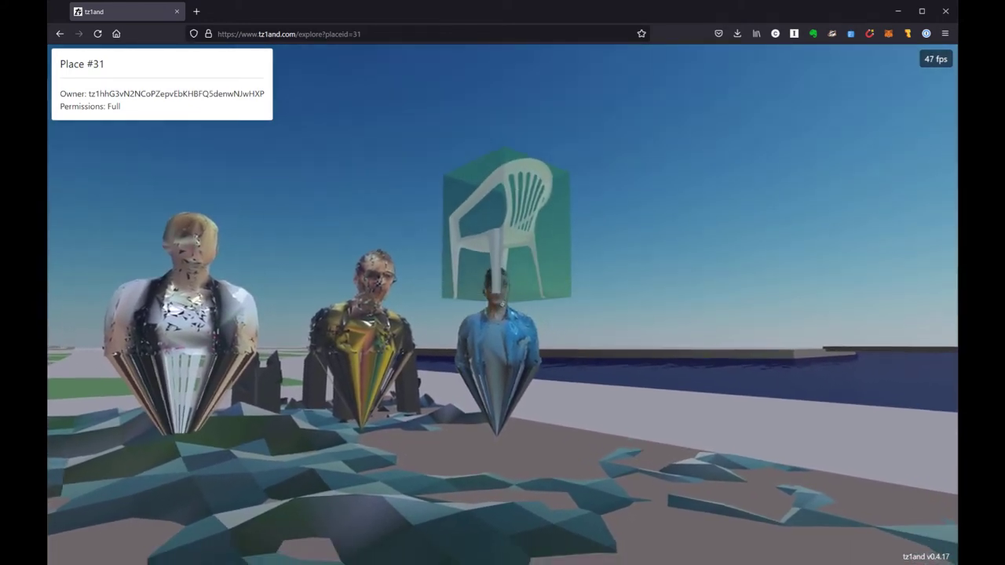
{"action": "key", "text": "w"}
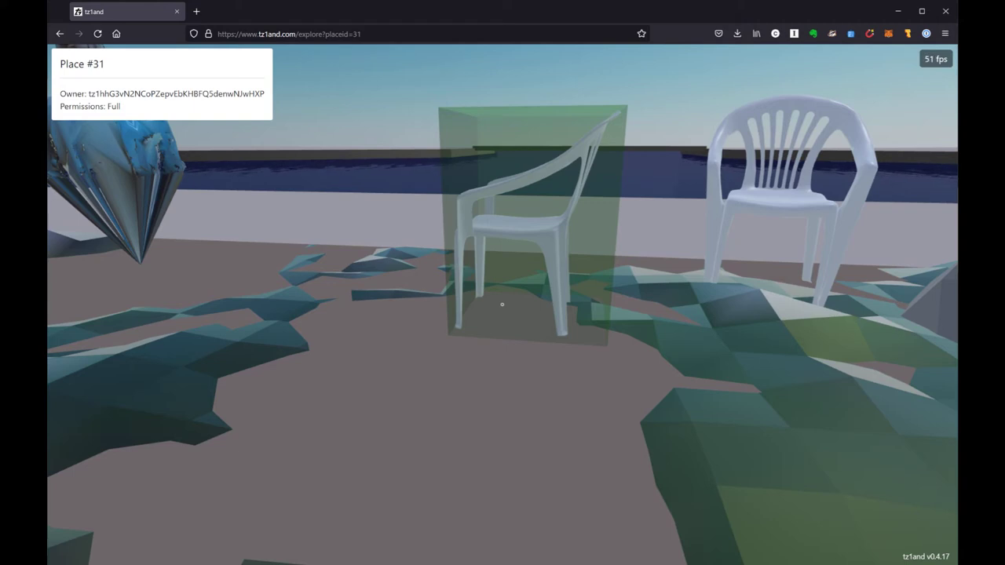
Step: Scale the chair preview up and down, leaving it slightly larger than its initial size
{"action": "scroll", "coordinate": [502, 304], "scroll_direction": "up", "scroll_amount": 8}
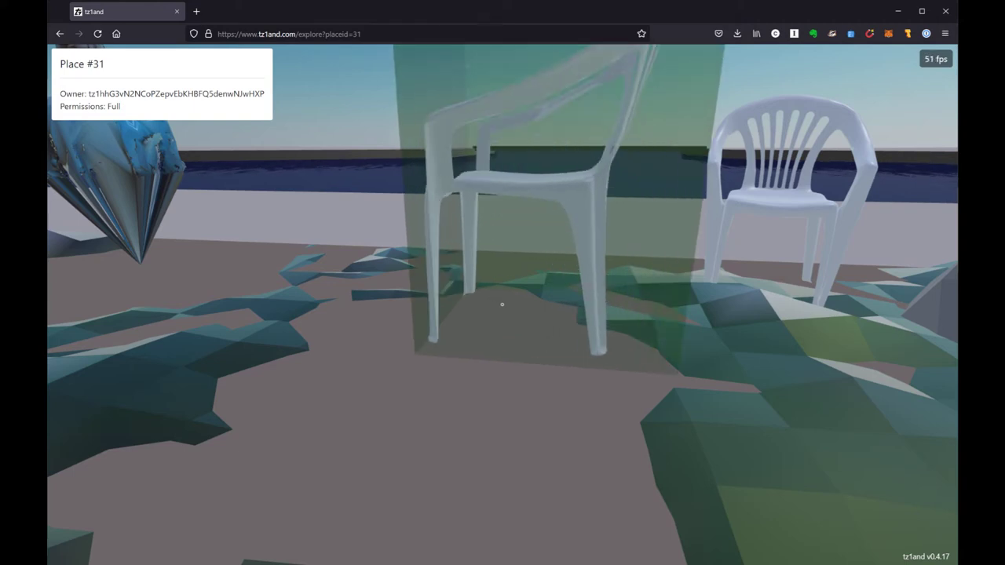
{"action": "scroll", "coordinate": [502, 305], "scroll_direction": "down", "scroll_amount": 7}
{"action": "scroll", "coordinate": [502, 304], "scroll_direction": "down", "scroll_amount": 4}
{"action": "scroll", "coordinate": [502, 304], "scroll_direction": "up", "scroll_amount": 6}
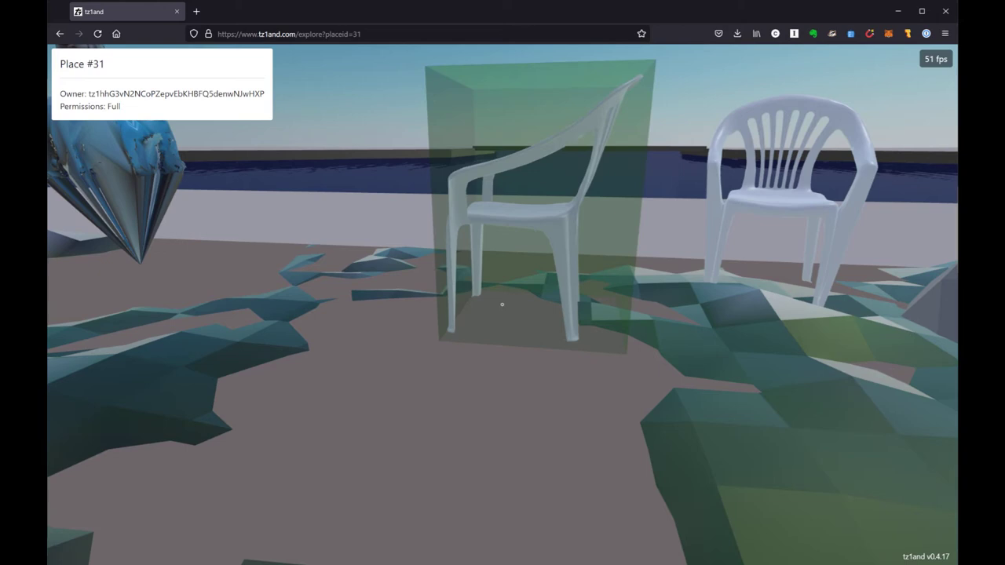
{"action": "scroll", "coordinate": [502, 305], "scroll_direction": "down", "scroll_amount": 3}
{"action": "scroll", "coordinate": [502, 304], "scroll_direction": "up", "scroll_amount": 1}
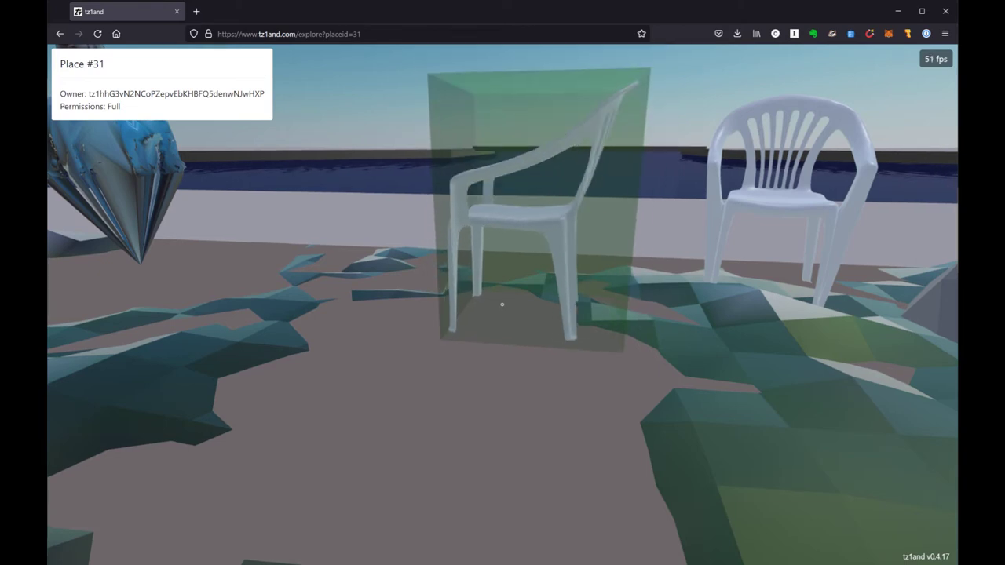
Step: Reduce the chair preview to about the neighbouring chair's size and rotate it around its vertical axis to face forward
{"action": "scroll", "coordinate": [503, 305], "scroll_direction": "up", "scroll_amount": 3, "text": "shift"}
{"action": "scroll", "coordinate": [502, 304], "scroll_direction": "down", "scroll_amount": 7, "text": "shift"}
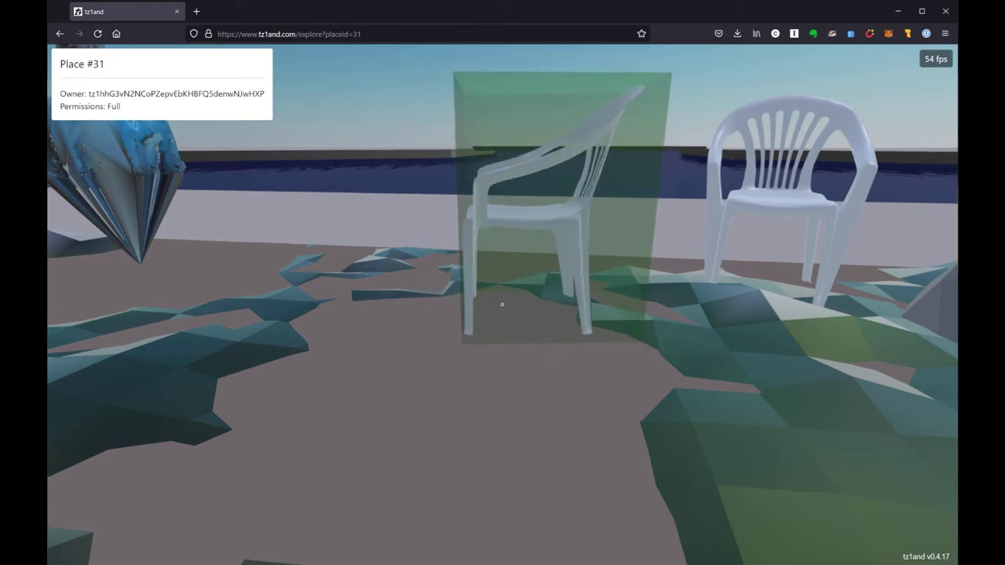
{"action": "scroll", "coordinate": [501, 303], "scroll_direction": "down", "scroll_amount": 3}
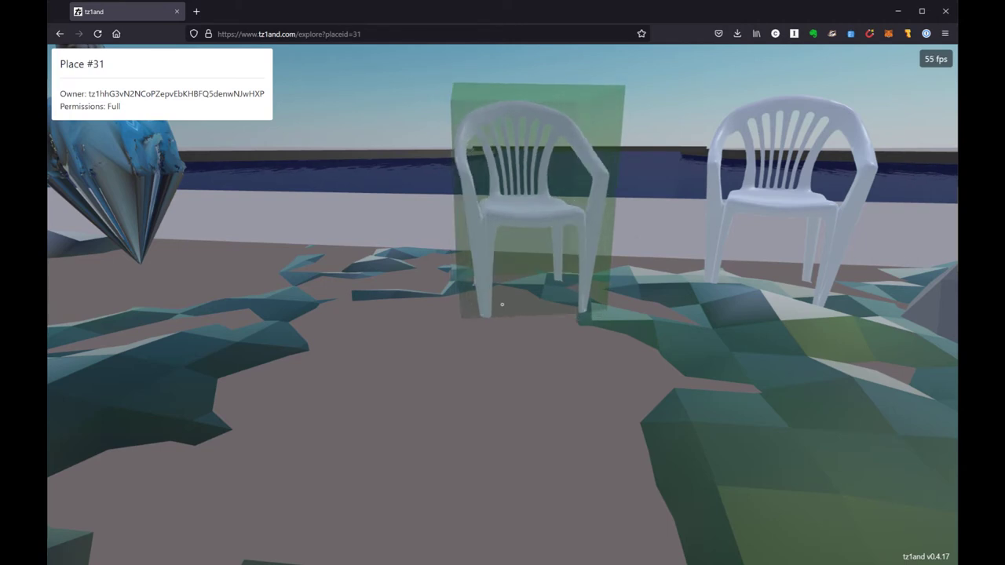
{"action": "scroll", "coordinate": [502, 304], "scroll_direction": "down", "scroll_amount": 4}
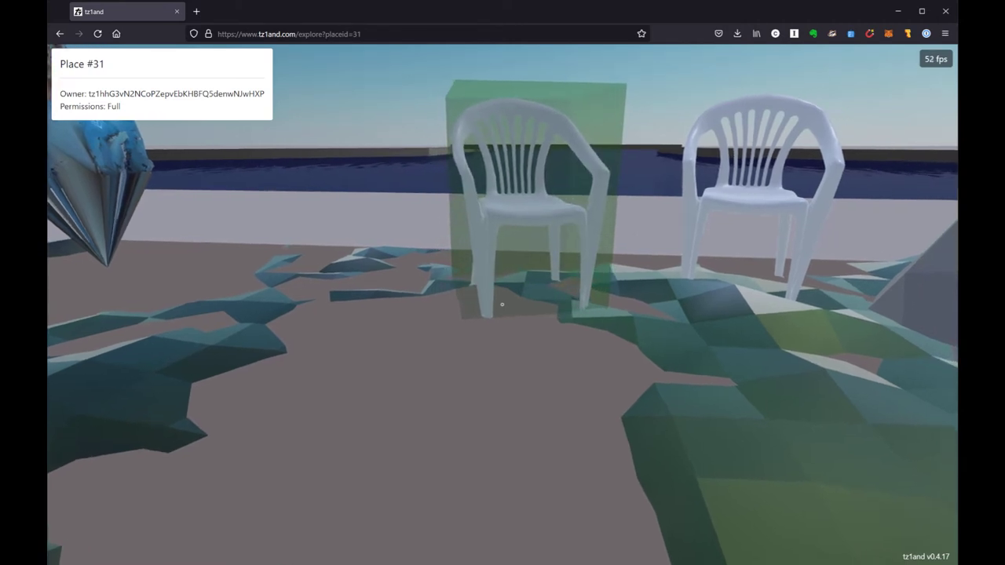
{"action": "scroll", "coordinate": [501, 303], "scroll_direction": "up", "scroll_amount": 3}
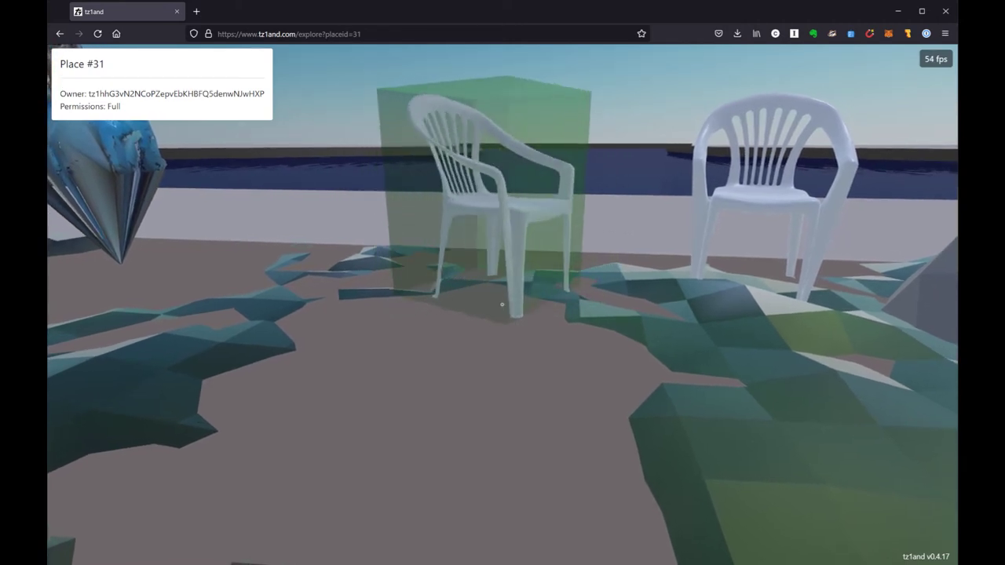
{"action": "scroll", "coordinate": [502, 304], "scroll_direction": "up", "scroll_amount": 2}
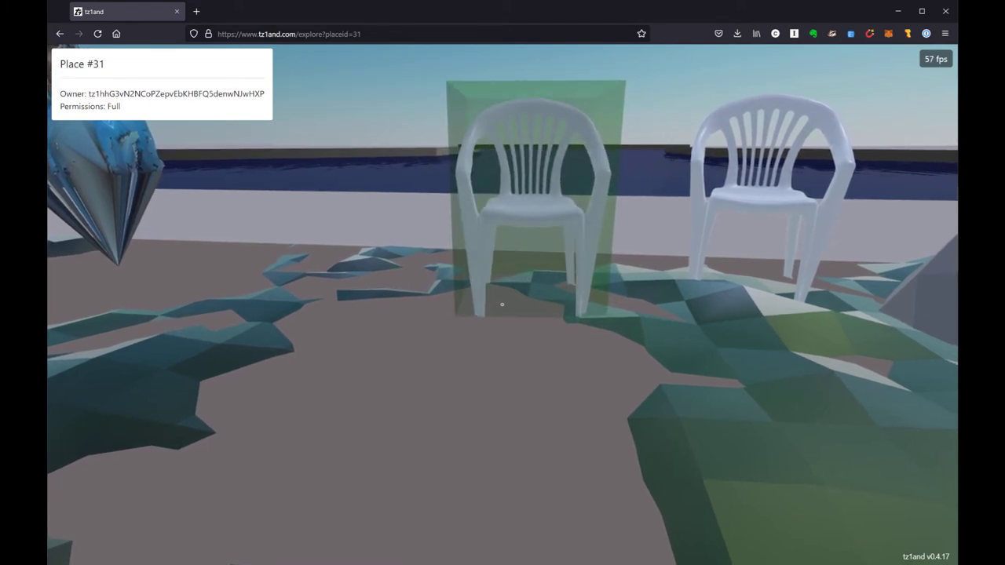
{"action": "scroll", "coordinate": [501, 304], "scroll_direction": "up", "scroll_amount": 1}
Step: Try tilting the chair preview about its horizontal axes and bring it back upright
{"action": "key", "text": "c"}
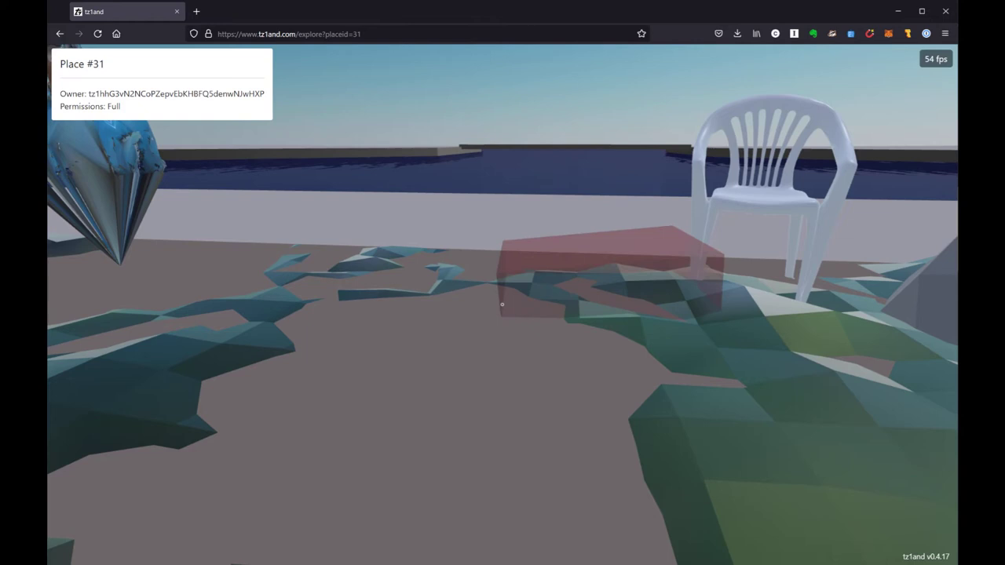
{"action": "scroll", "coordinate": [502, 304], "scroll_direction": "up", "scroll_amount": 10}
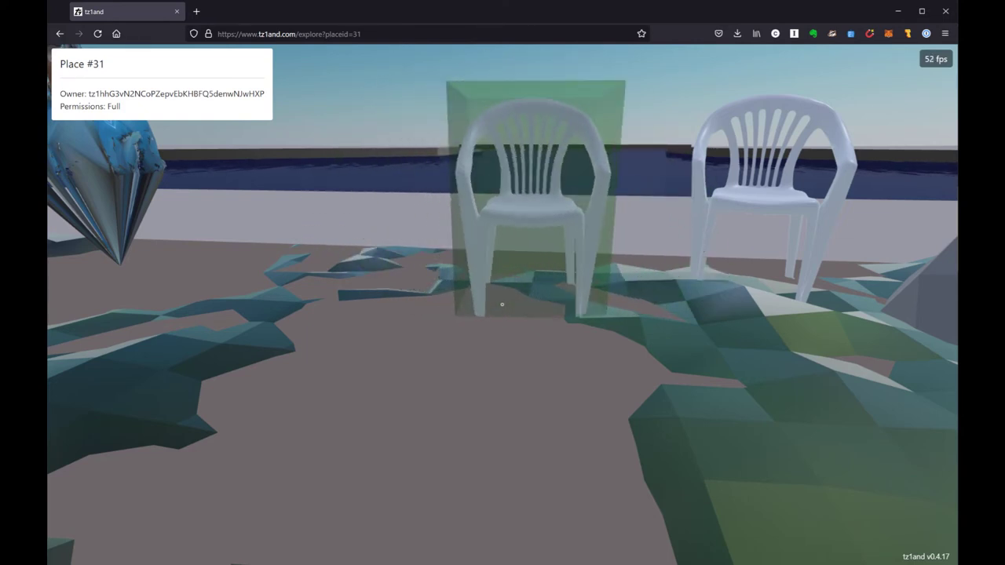
{"action": "scroll", "coordinate": [502, 304], "scroll_direction": "down", "scroll_amount": 1}
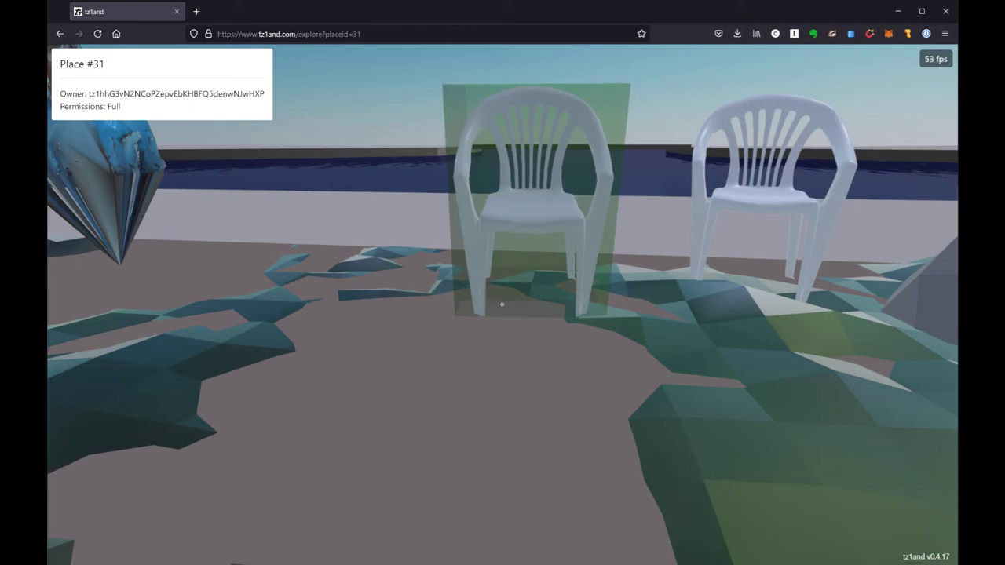
{"action": "scroll", "coordinate": [502, 304], "scroll_direction": "up", "scroll_amount": 1}
{"action": "scroll", "coordinate": [501, 304], "scroll_direction": "down", "scroll_amount": 2}
{"action": "scroll", "coordinate": [502, 304], "scroll_direction": "down", "scroll_amount": 3}
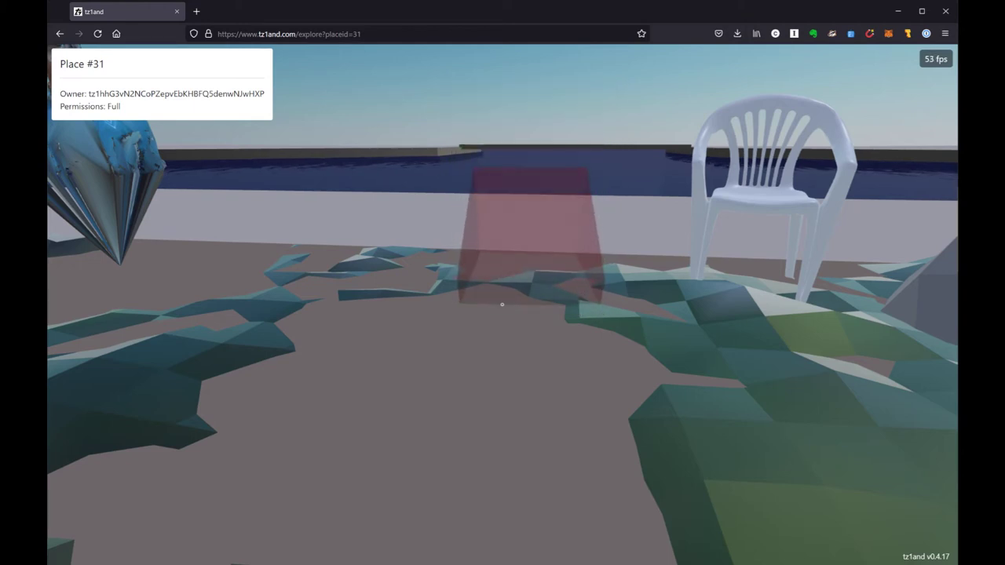
{"action": "scroll", "coordinate": [502, 305], "scroll_direction": "up", "scroll_amount": 6}
Step: Tilt the Monobloc chair preview sideways so it leans, and raise it slightly relative to the ground
{"action": "scroll", "coordinate": [502, 304], "scroll_direction": "down", "scroll_amount": 5}
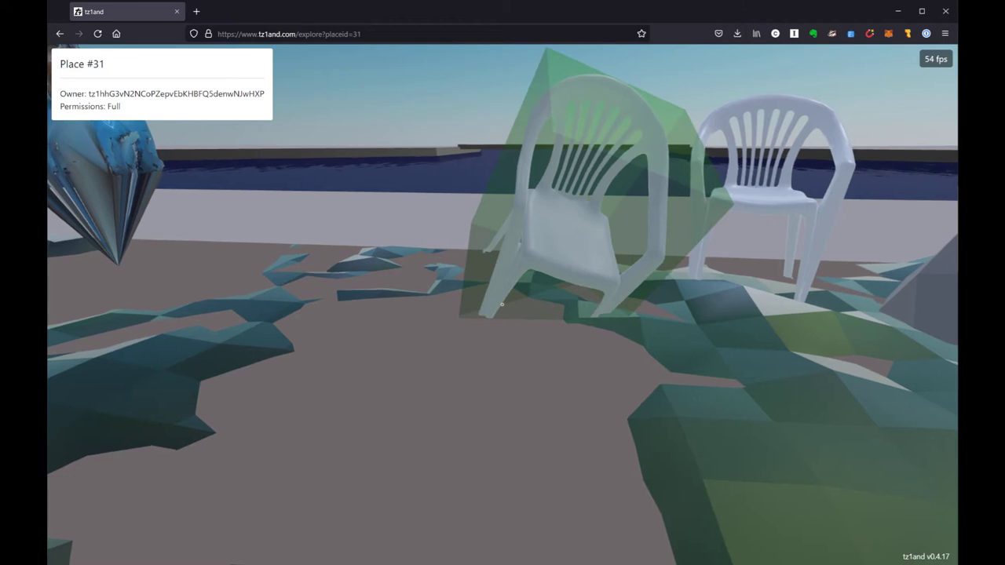
{"action": "scroll", "coordinate": [501, 305], "scroll_direction": "down", "scroll_amount": 2}
{"action": "scroll", "coordinate": [502, 304], "scroll_direction": "down", "scroll_amount": 1}
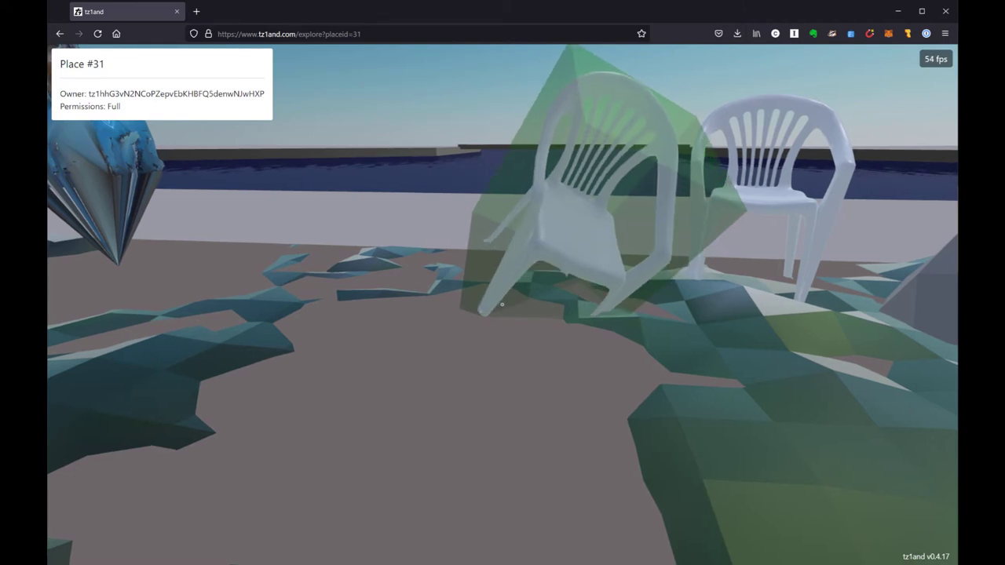
{"action": "scroll", "coordinate": [501, 305], "scroll_direction": "down", "scroll_amount": 5}
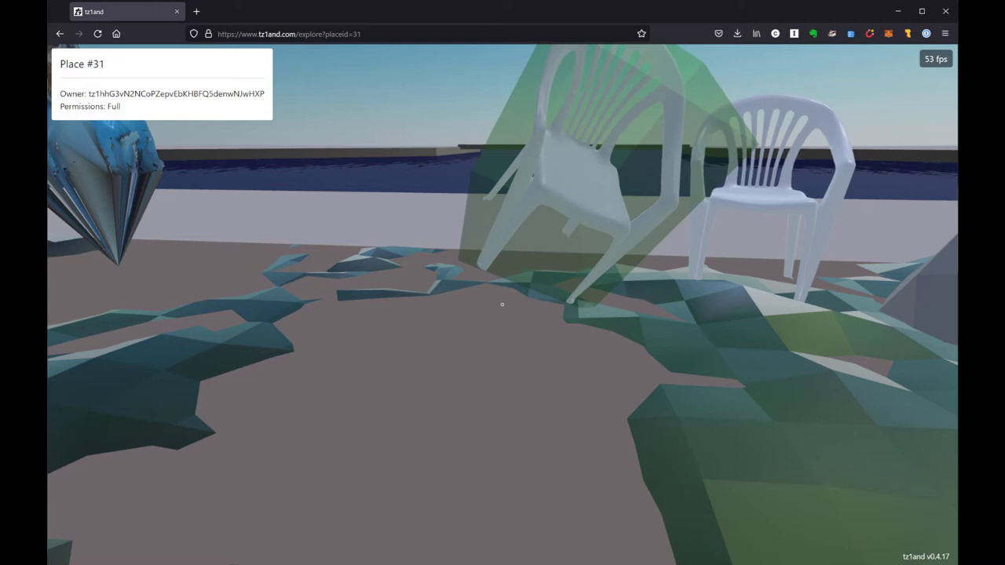
{"action": "scroll", "coordinate": [501, 304], "scroll_direction": "down", "scroll_amount": 2}
{"action": "scroll", "coordinate": [502, 305], "scroll_direction": "down", "scroll_amount": 2}
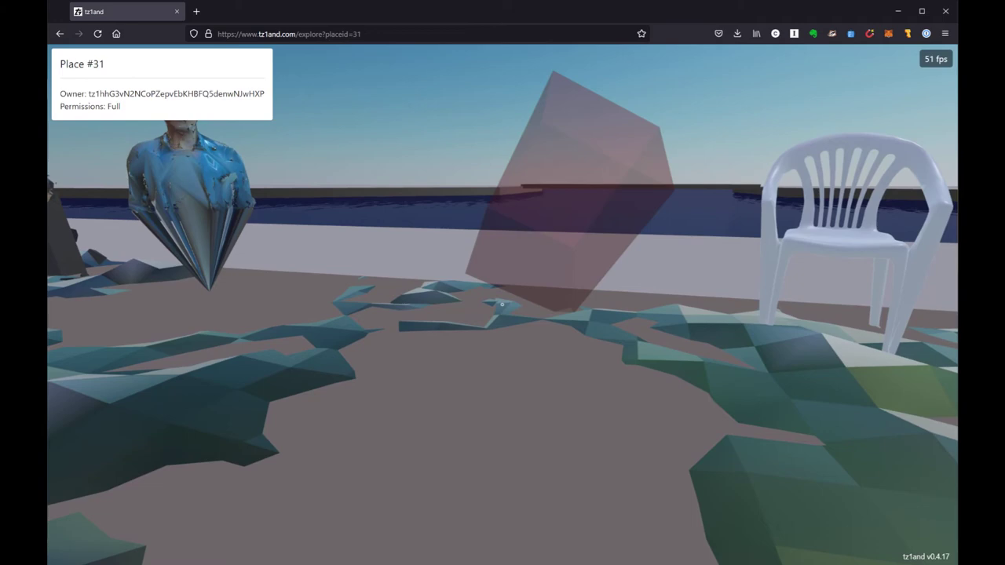
Step: Position the tilted chair preview on the ground beside the existing white chair and start placing it there
{"action": "key", "text": "d"}
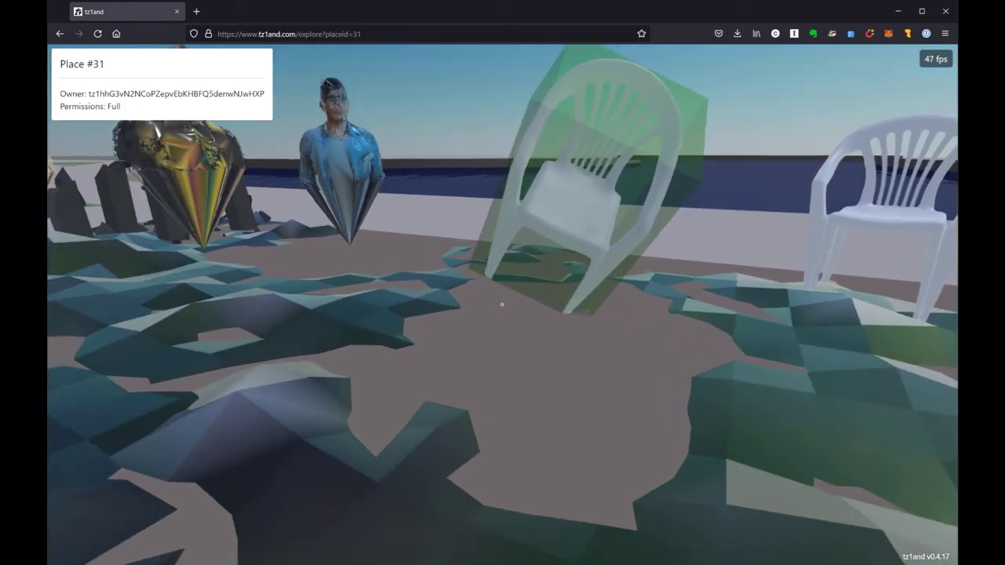
{"action": "key", "text": "w"}
{"action": "key", "text": "d"}
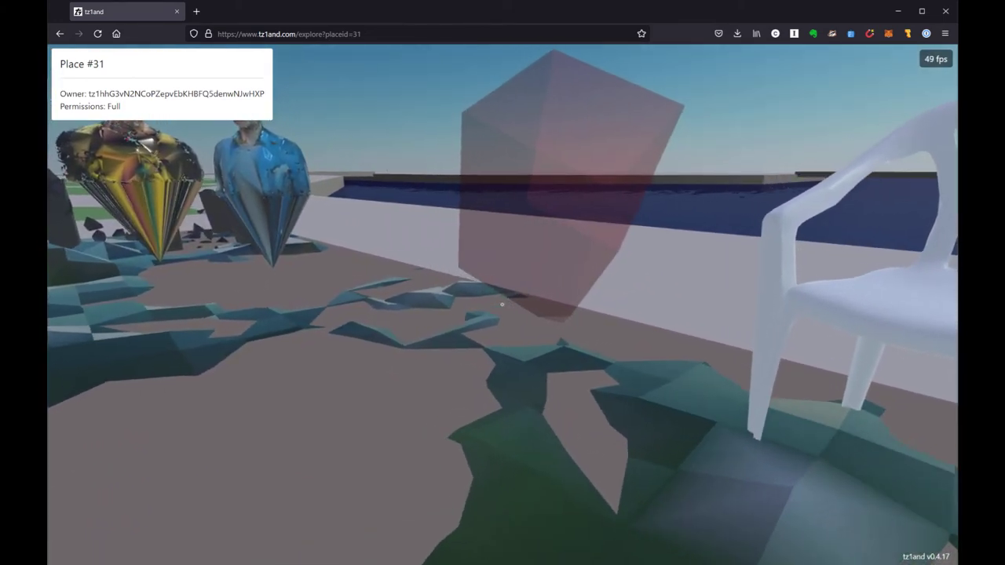
{"action": "key", "text": "s"}
{"action": "key", "text": "a"}
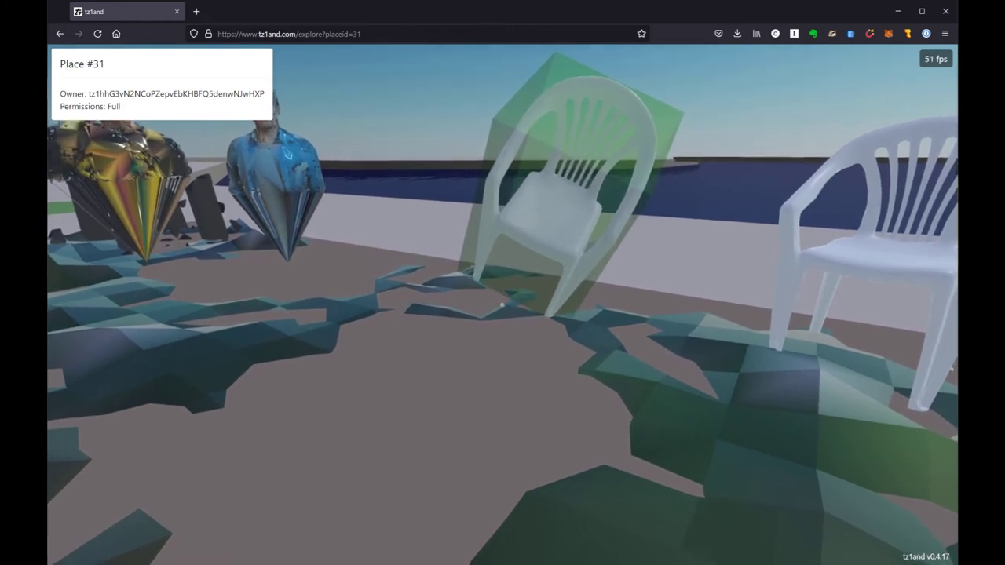
{"action": "left_click", "coordinate": [503, 304]}
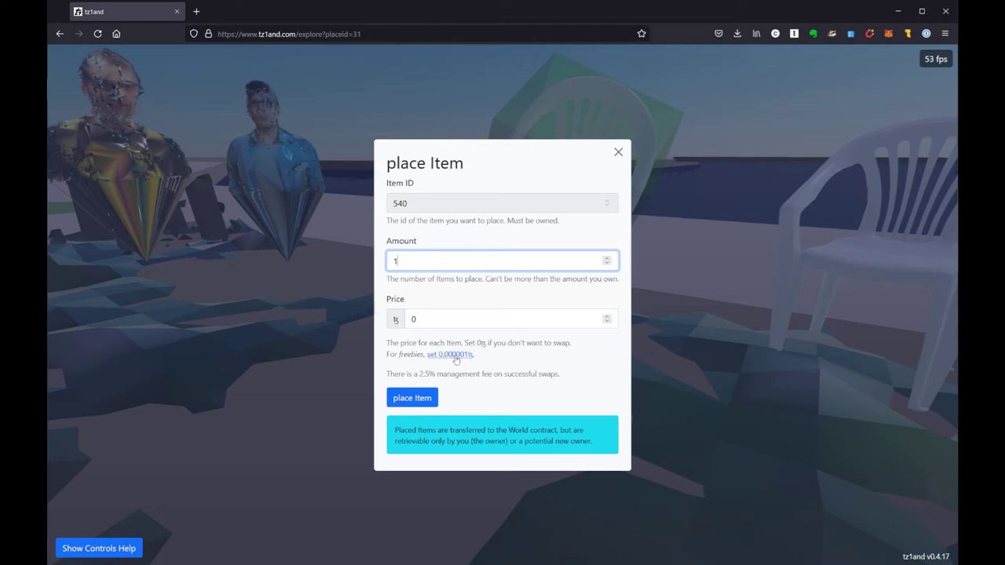
Step: Try the freebie price of 0.000001ꜩ, set the price back to 0 instead, and place the chair
{"action": "left_click", "coordinate": [459, 358]}
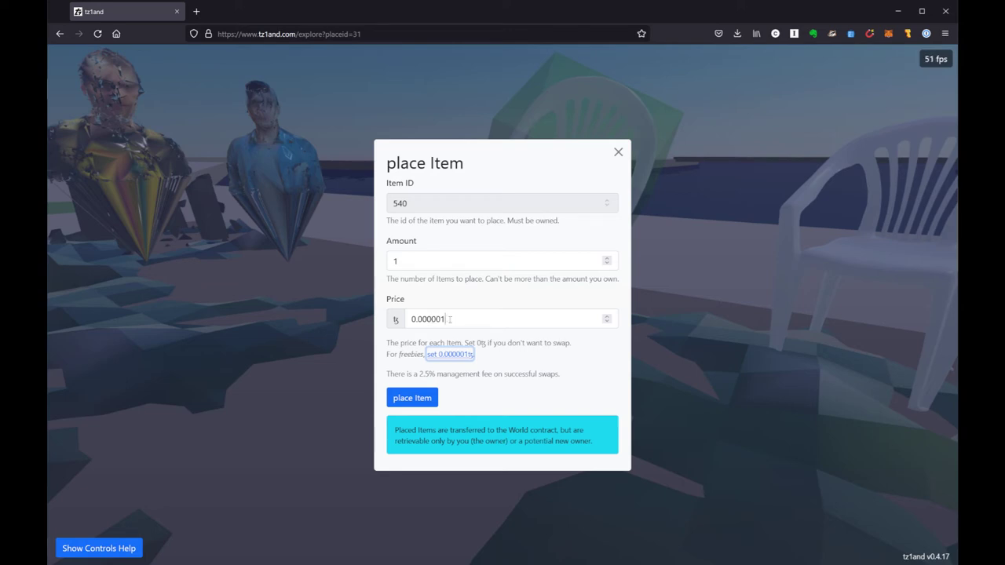
{"action": "left_click_drag", "start_coordinate": [446, 319], "coordinate": [410, 318]}
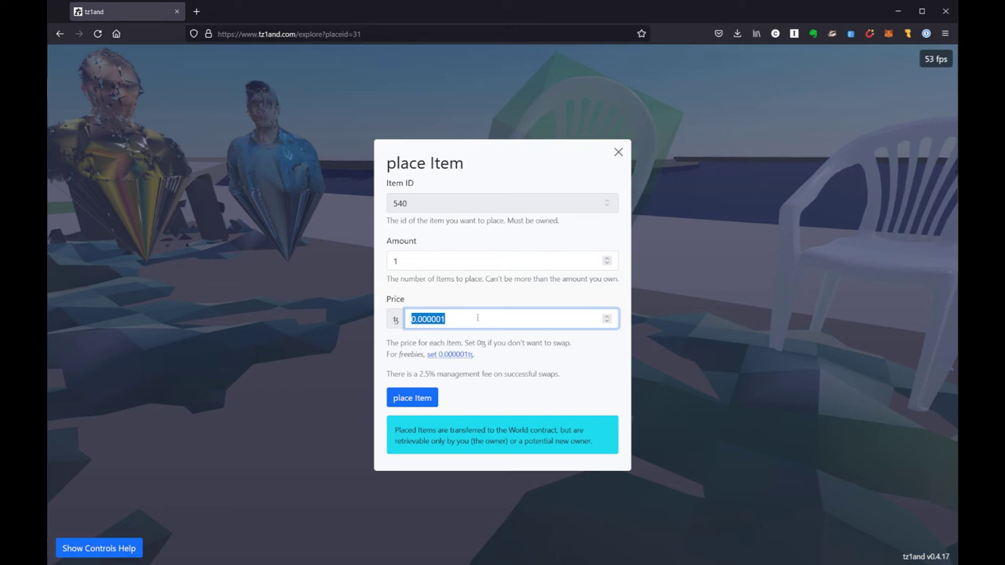
{"action": "key", "text": "BackSpace"}
{"action": "type", "text": "0"}
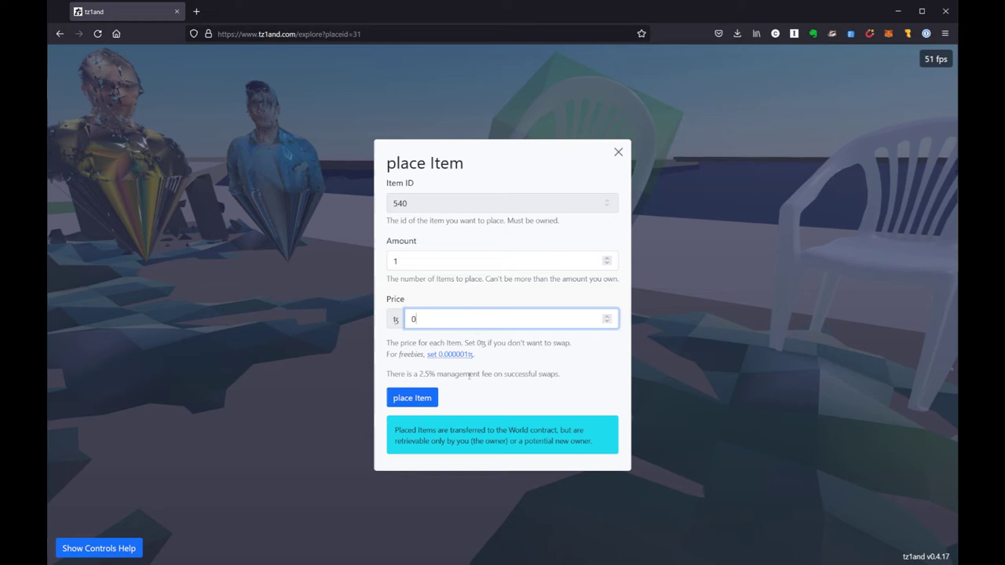
{"action": "left_click", "coordinate": [412, 398]}
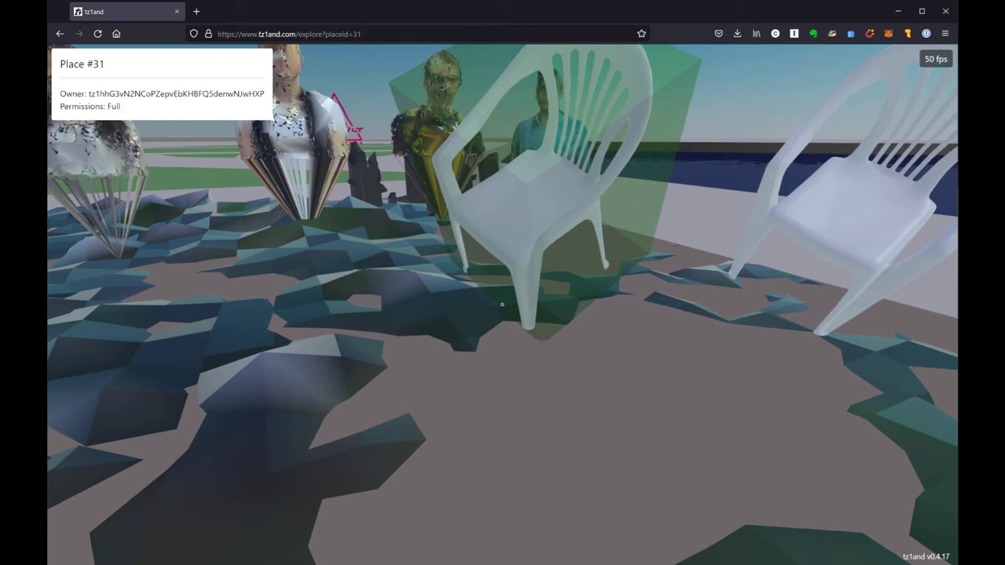
Step: Move the follow-up chair preview around near the placed chair and clear it from placement
{"action": "key", "text": "s"}
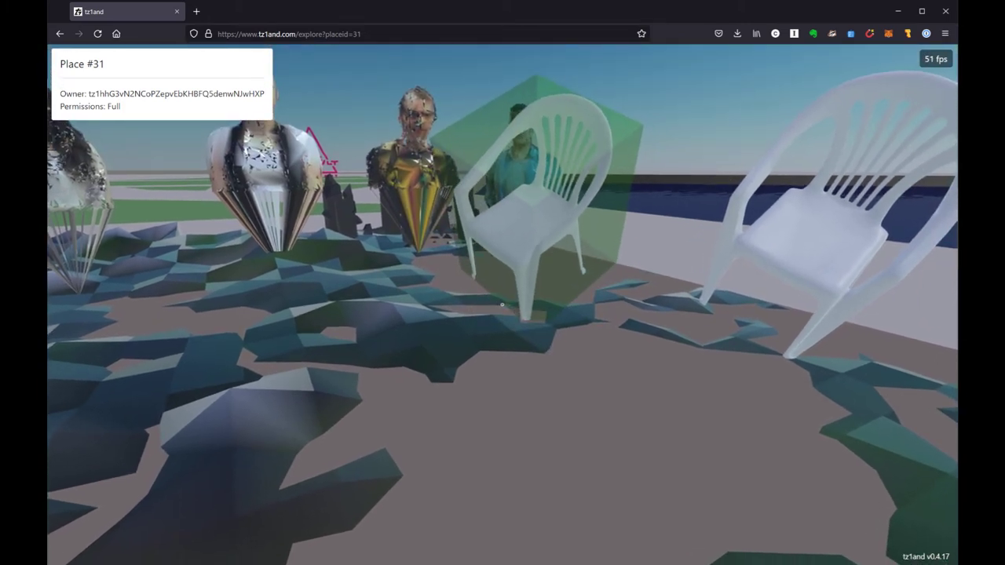
{"action": "key", "text": "w"}
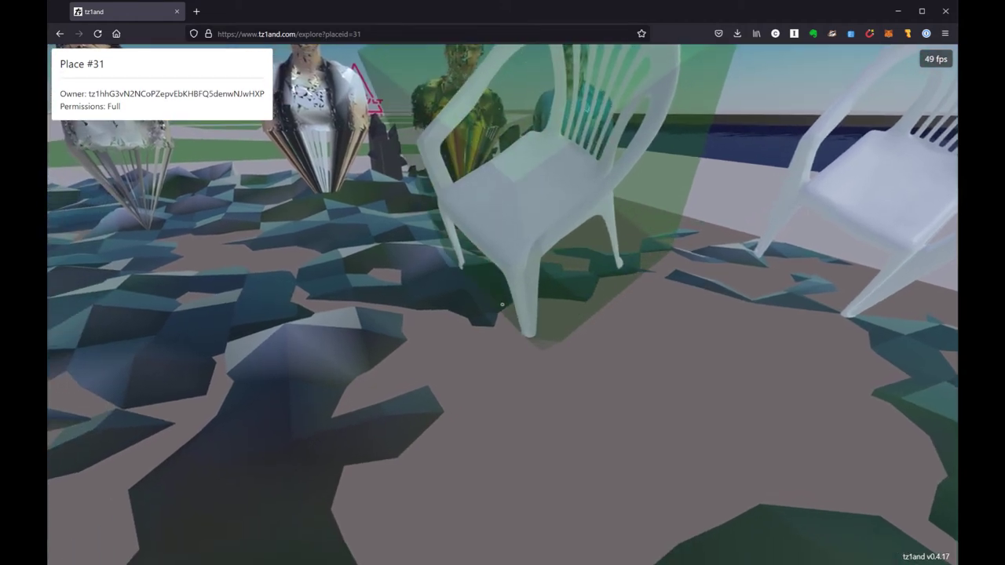
{"action": "key", "text": "s"}
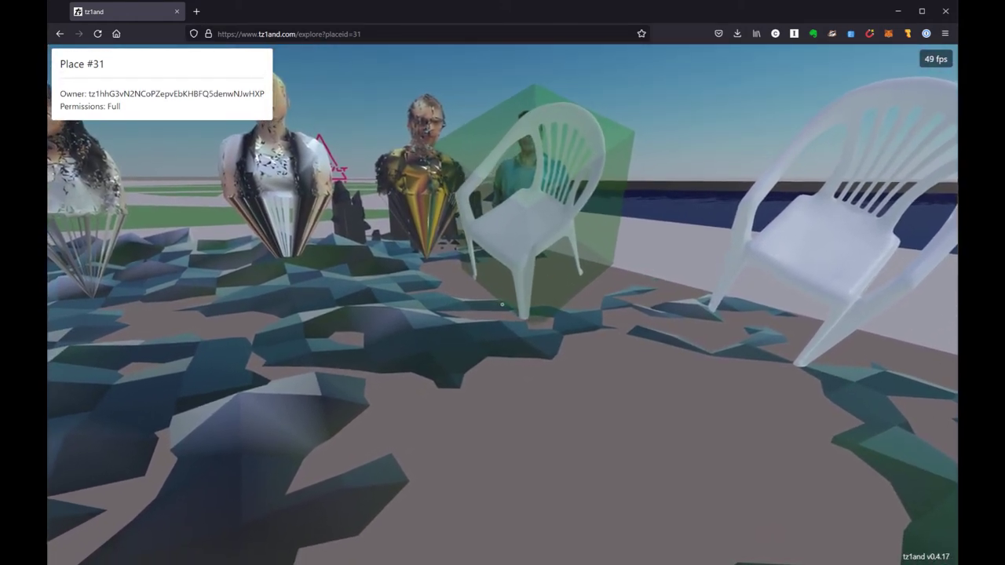
{"action": "key", "text": "w"}
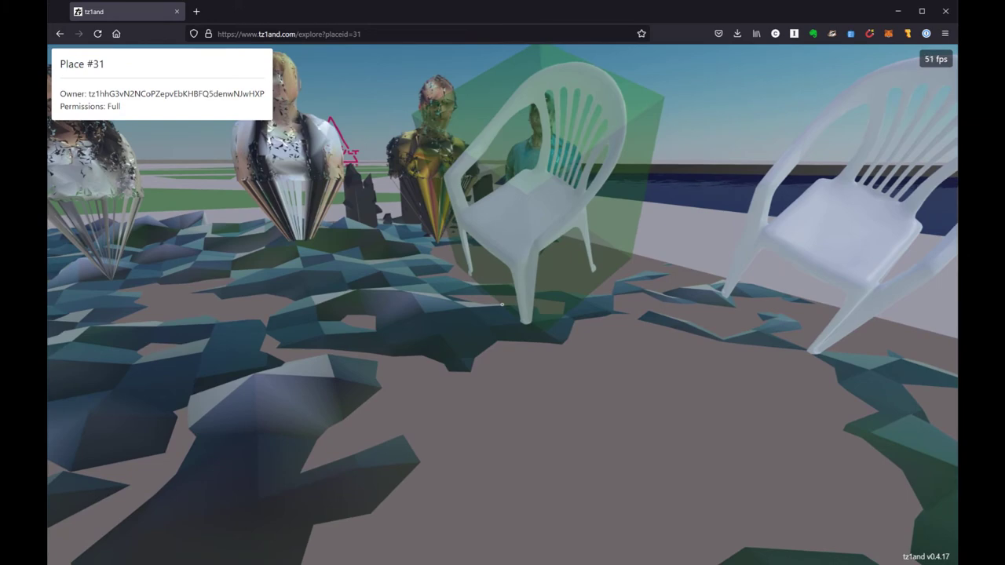
{"action": "key", "text": "c"}
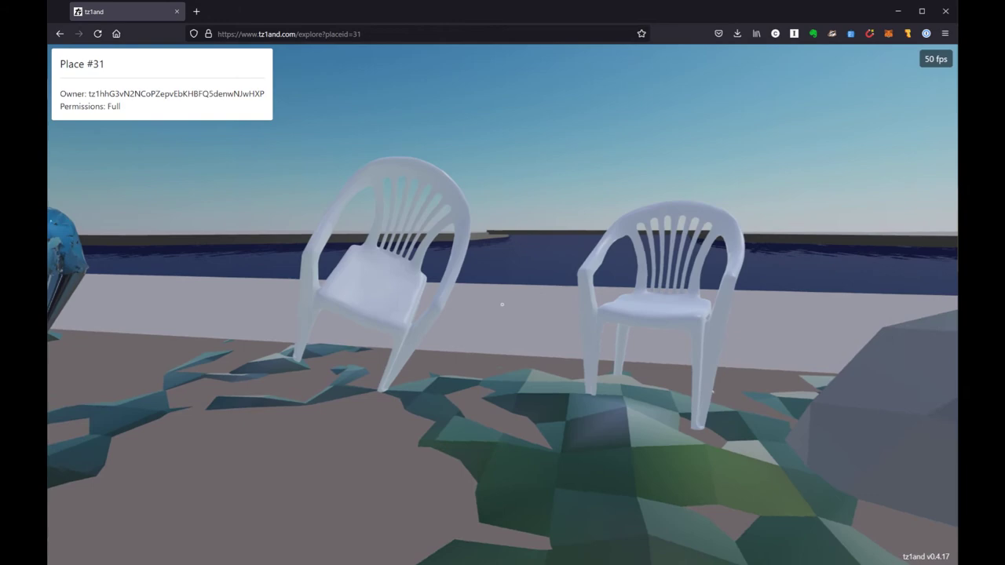
Step: Look around Place #31 and examine the placed chair among the neighbouring chair, figures and ground
{"action": "left_click_drag", "start_coordinate": [501, 305], "coordinate": [522, 305]}
{"action": "key", "text": "s"}
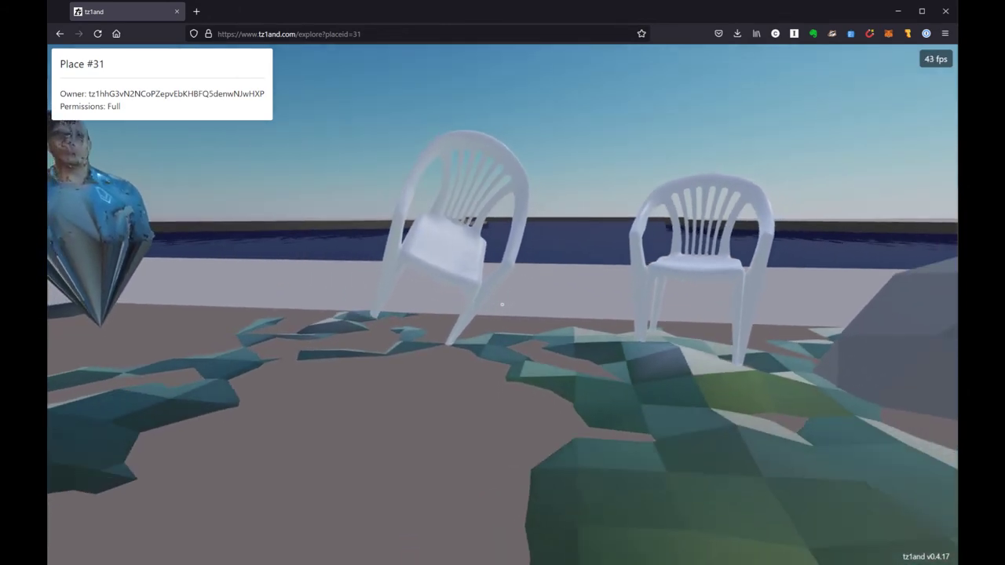
{"action": "key", "text": "w"}
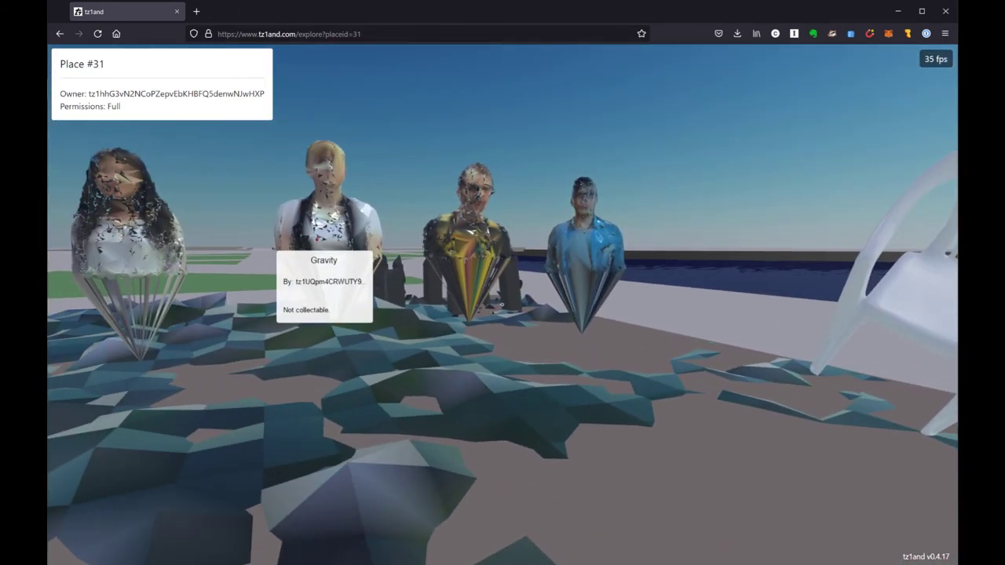
{"action": "left_click_drag", "start_coordinate": [501, 304], "coordinate": [643, 344]}
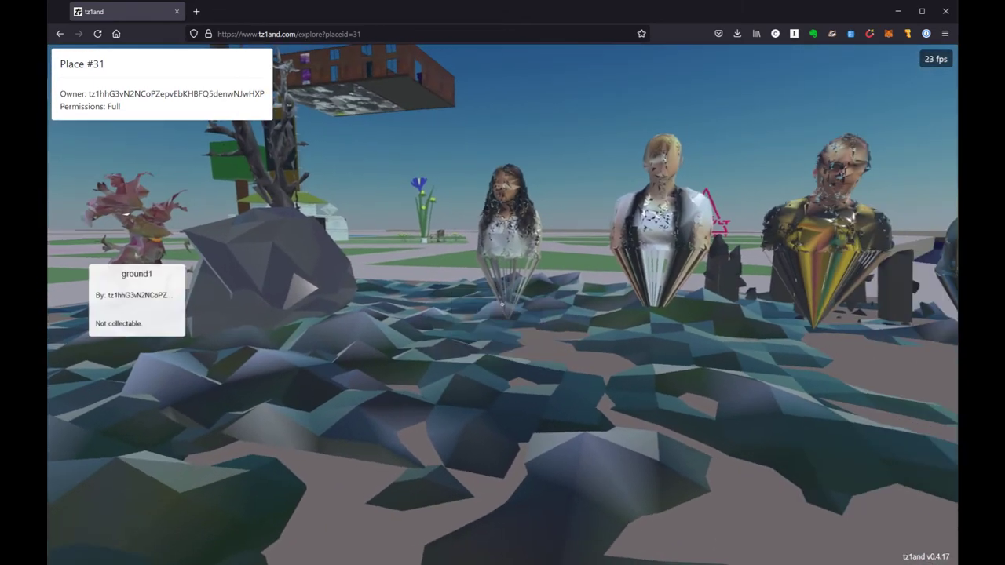
{"action": "left_click_drag", "start_coordinate": [502, 305], "coordinate": [689, 316]}
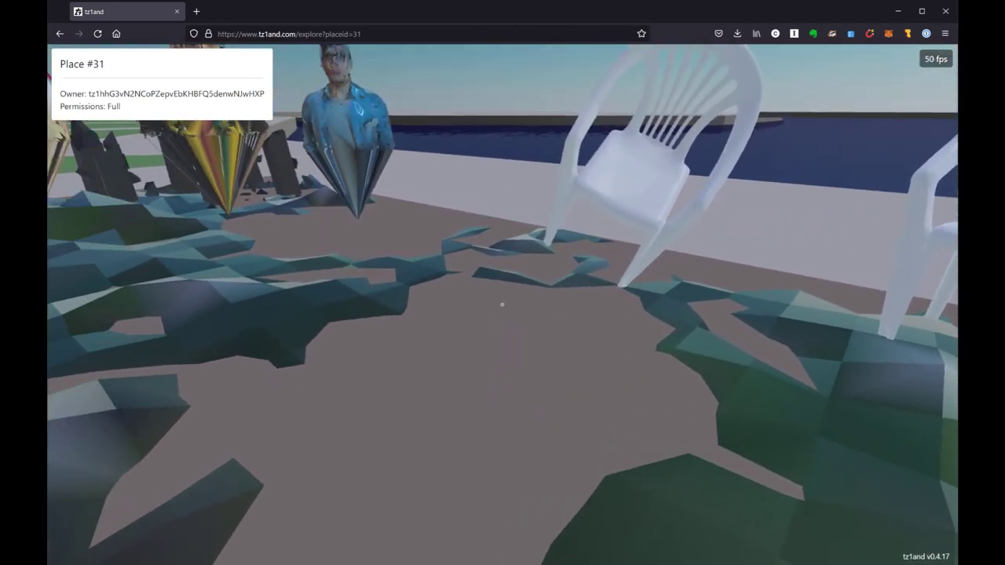
{"action": "left_click_drag", "start_coordinate": [501, 304], "coordinate": [478, 299]}
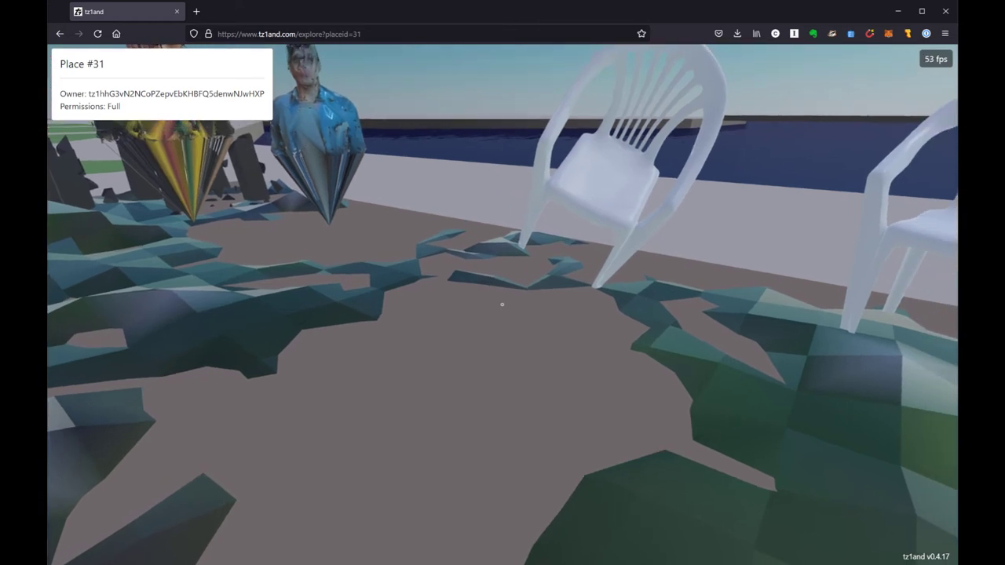
{"action": "key", "text": "s"}
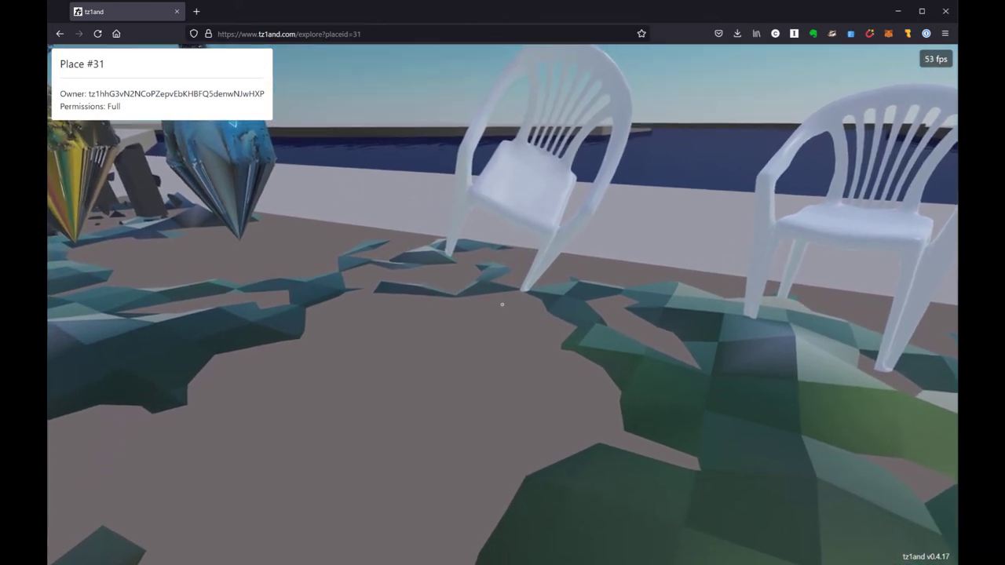
{"action": "key", "text": "s"}
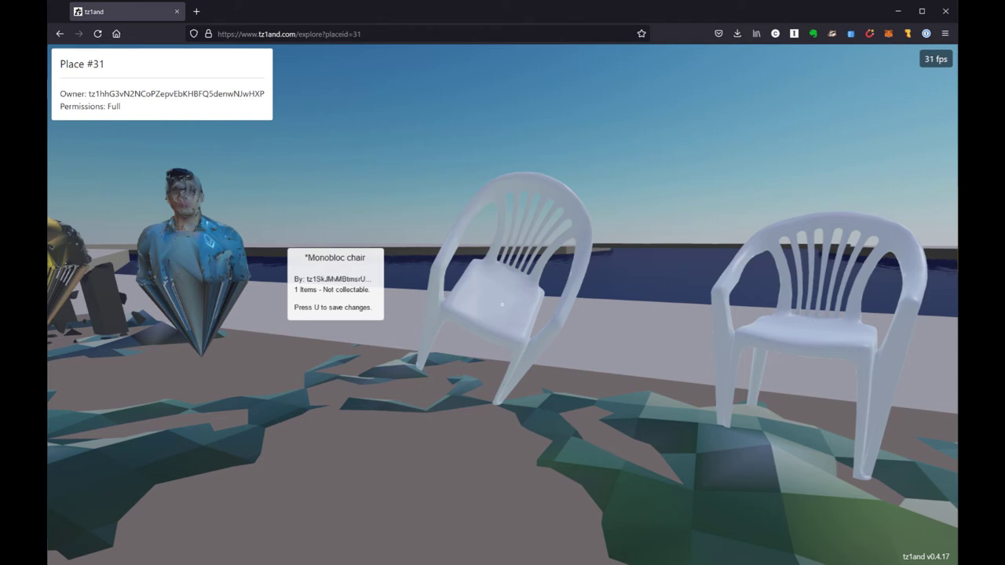
Step: Examine the tilted Monobloc chair and its information label from different distances and angles
{"action": "key", "text": "a"}
{"action": "key", "text": "s"}
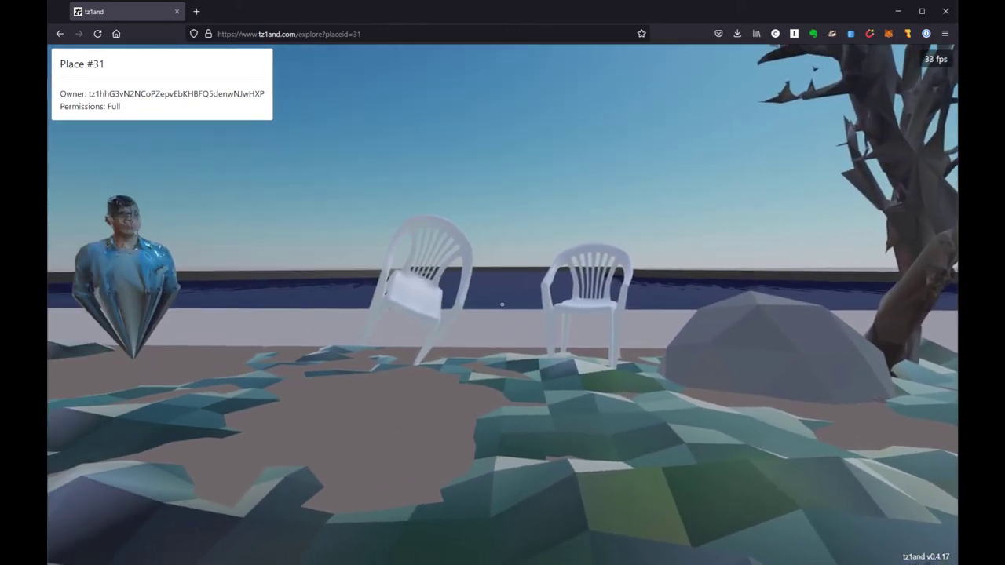
{"action": "key", "text": "w"}
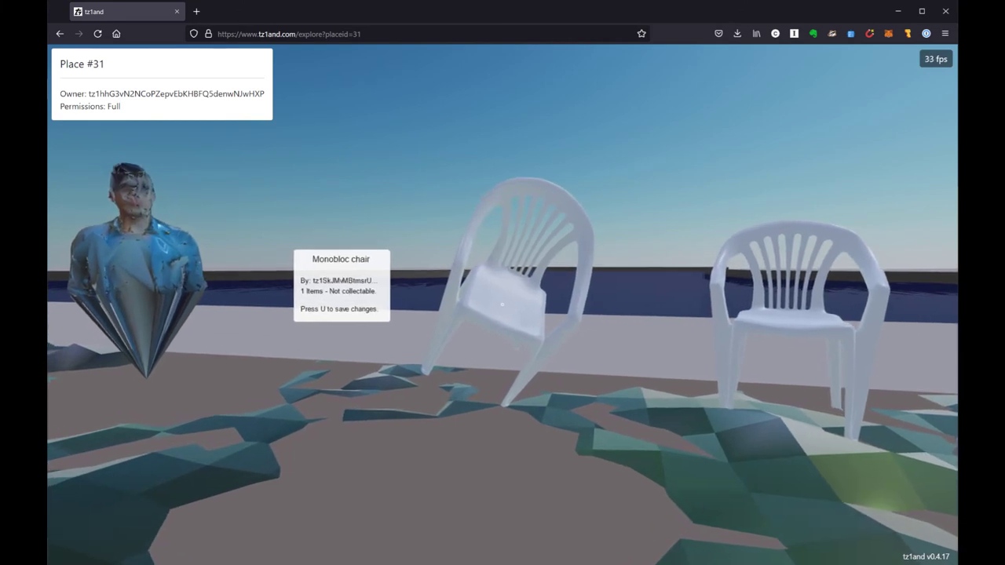
{"action": "key", "text": "s"}
{"action": "key", "text": "w"}
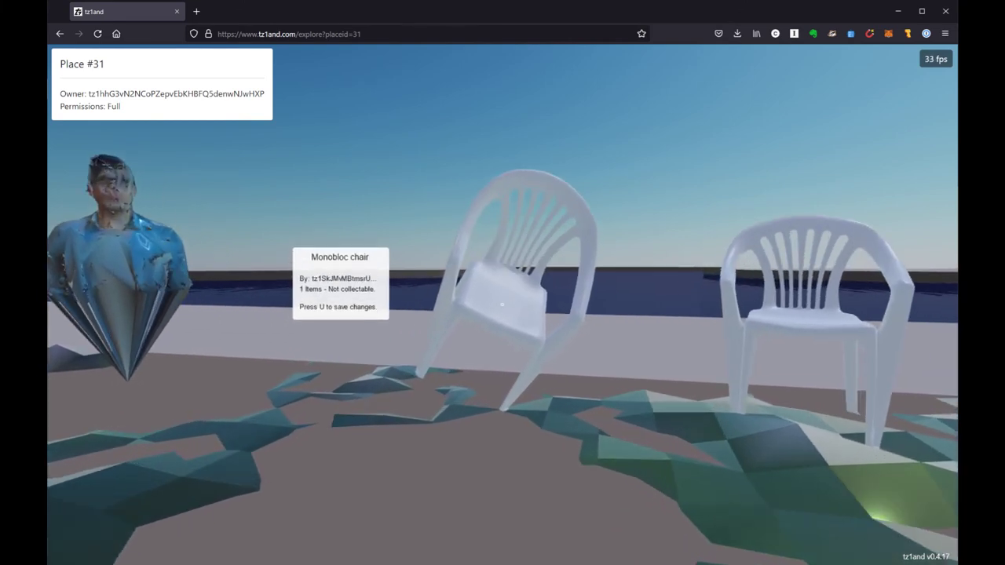
{"action": "key", "text": "w"}
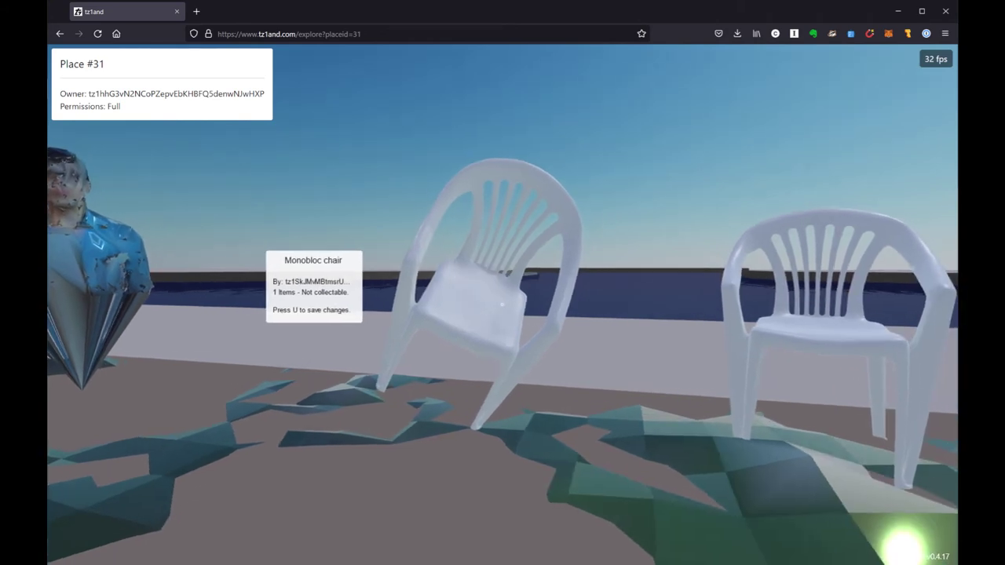
{"action": "key", "text": "a"}
{"action": "key", "text": "d"}
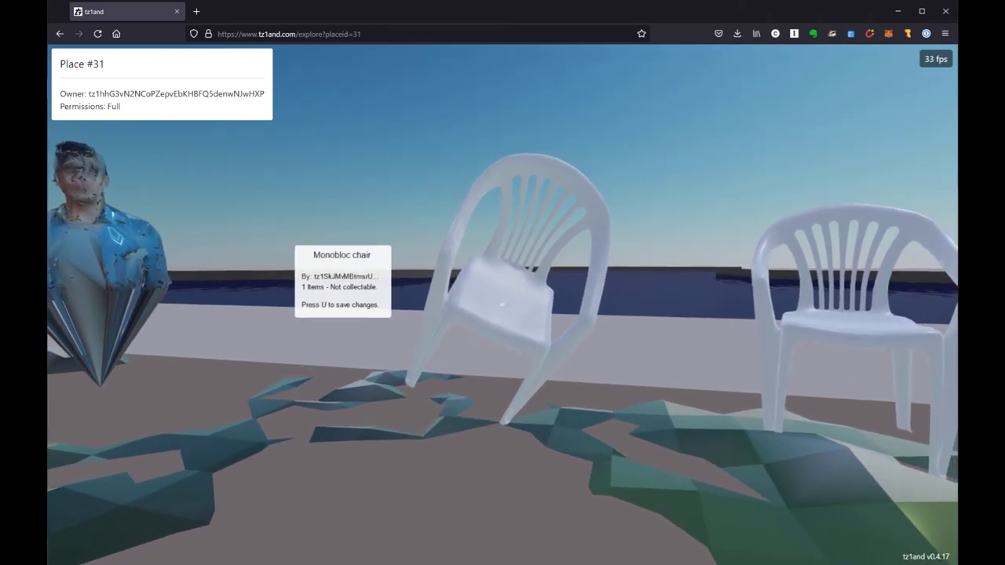
{"action": "key", "text": "w"}
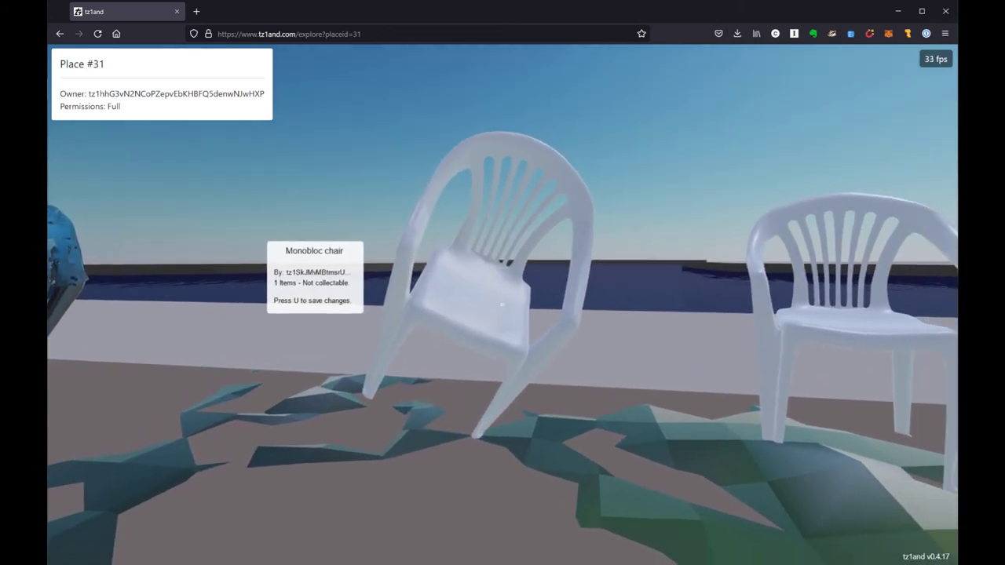
{"action": "key", "text": "a"}
{"action": "key", "text": "a"}
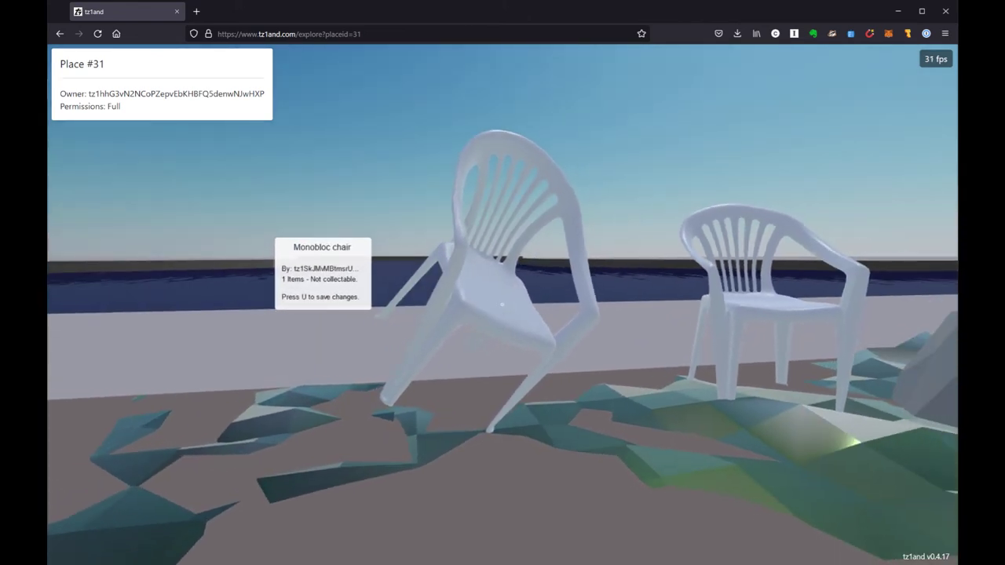
{"action": "key", "text": "a"}
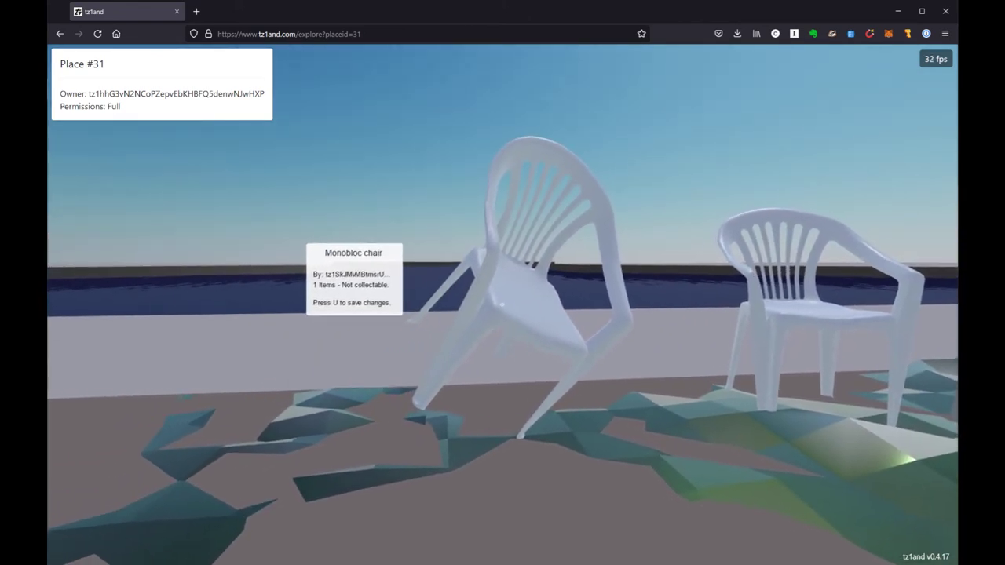
{"action": "key", "text": "d"}
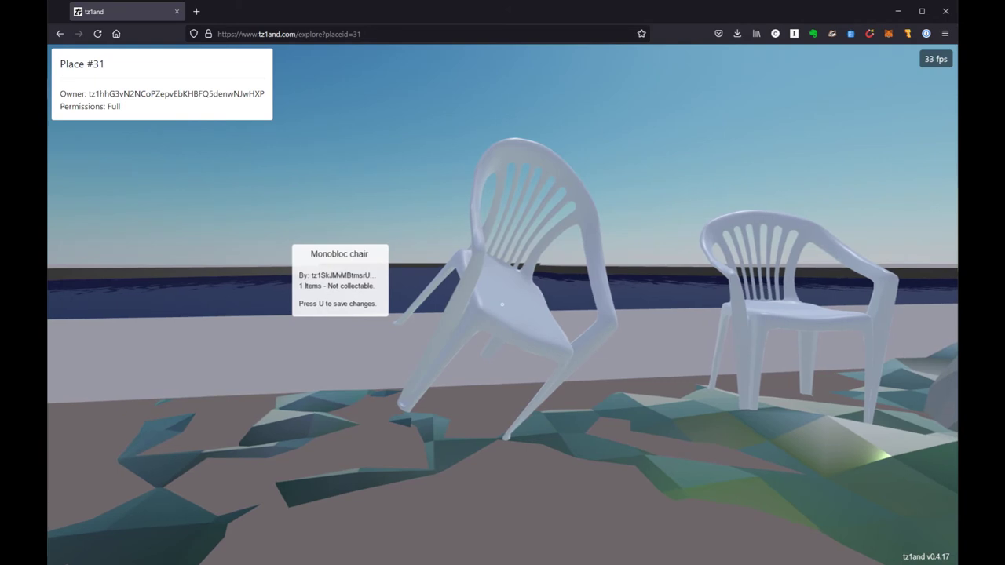
{"action": "key", "text": "d"}
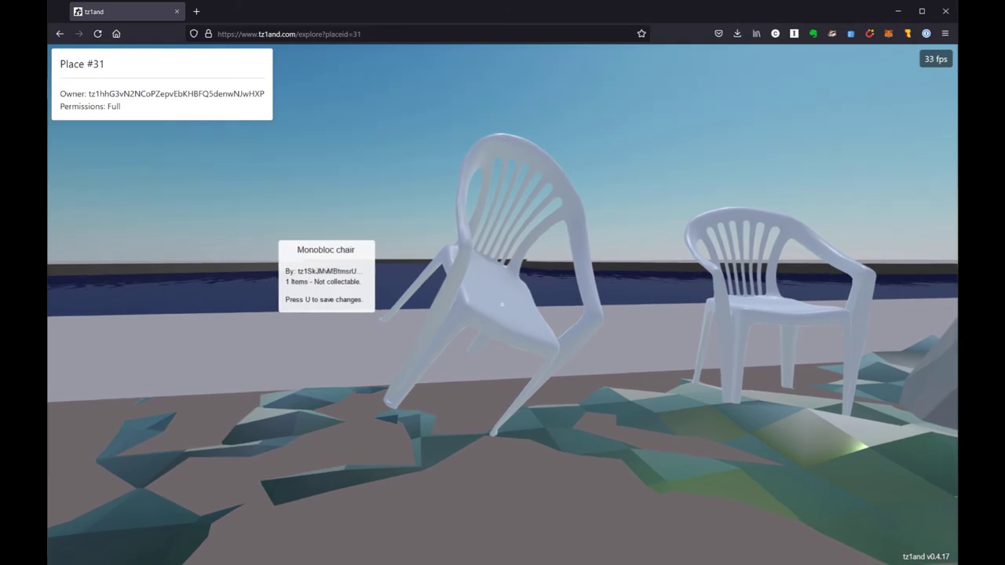
{"action": "key", "text": "d"}
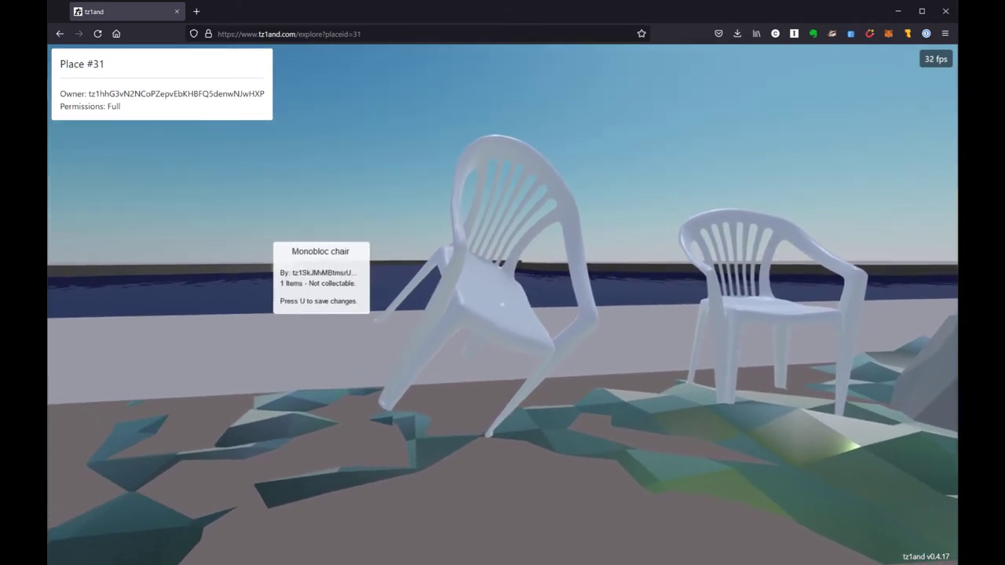
Step: View the tilted Monobloc chair from several angles and delete it from Place #31
{"action": "key", "text": "a"}
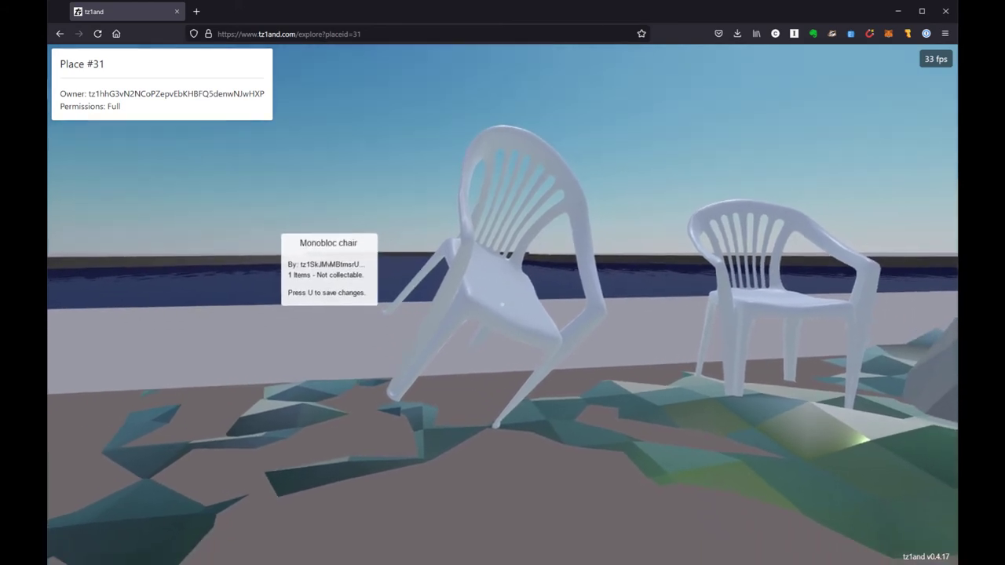
{"action": "mouse_move", "coordinate": [501, 304]}
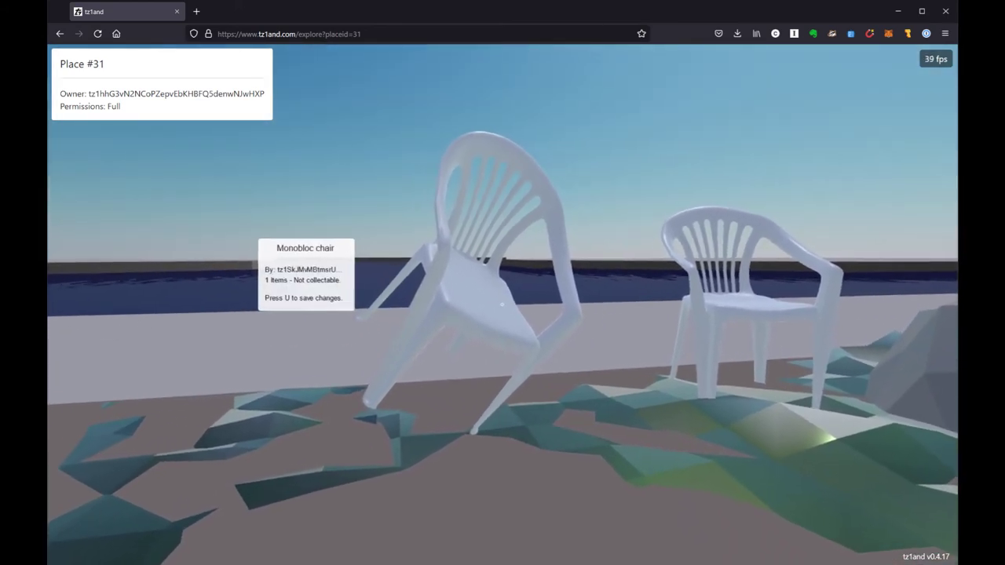
{"action": "key", "text": "s"}
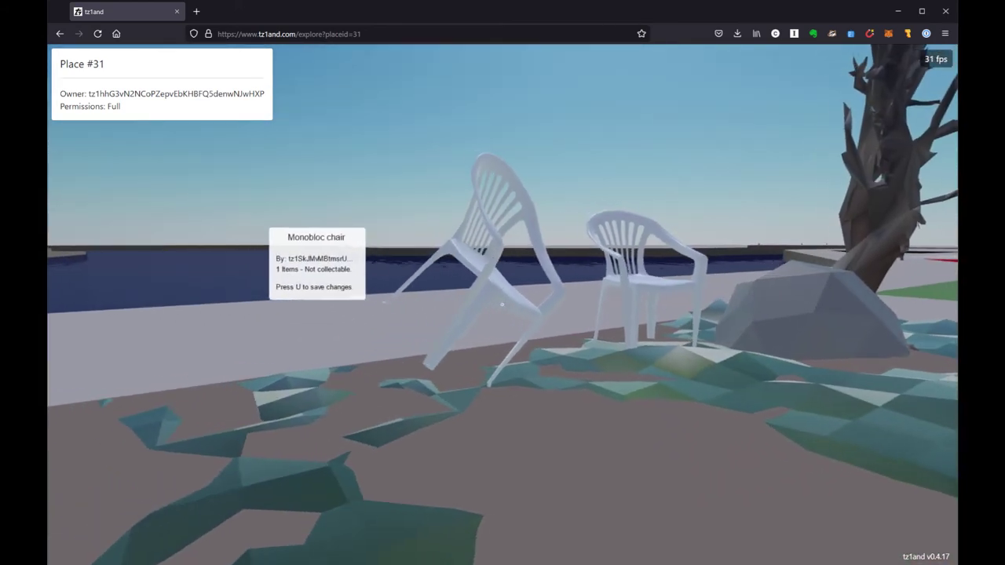
{"action": "key", "text": "w"}
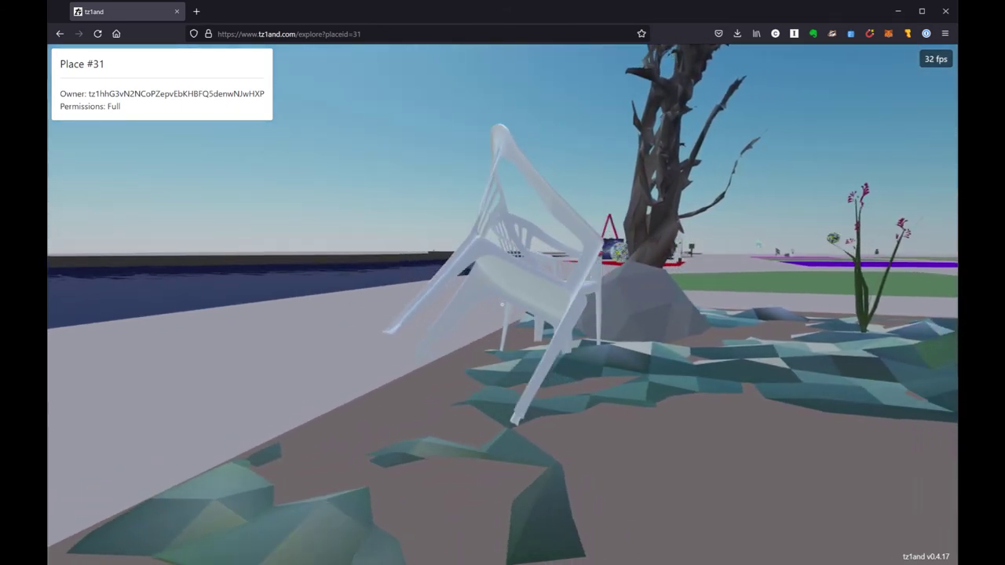
{"action": "key", "text": "d"}
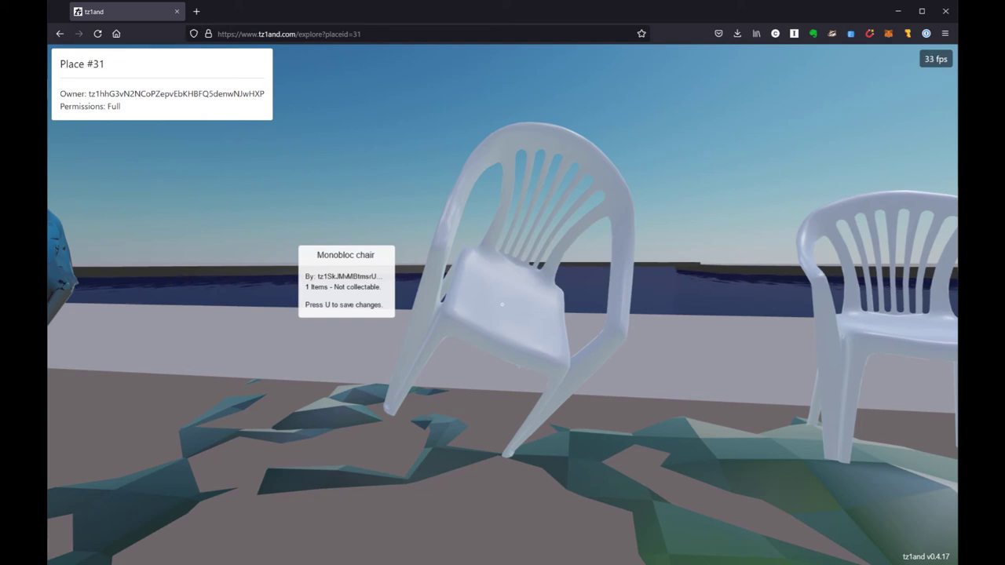
{"action": "key", "text": "Delete"}
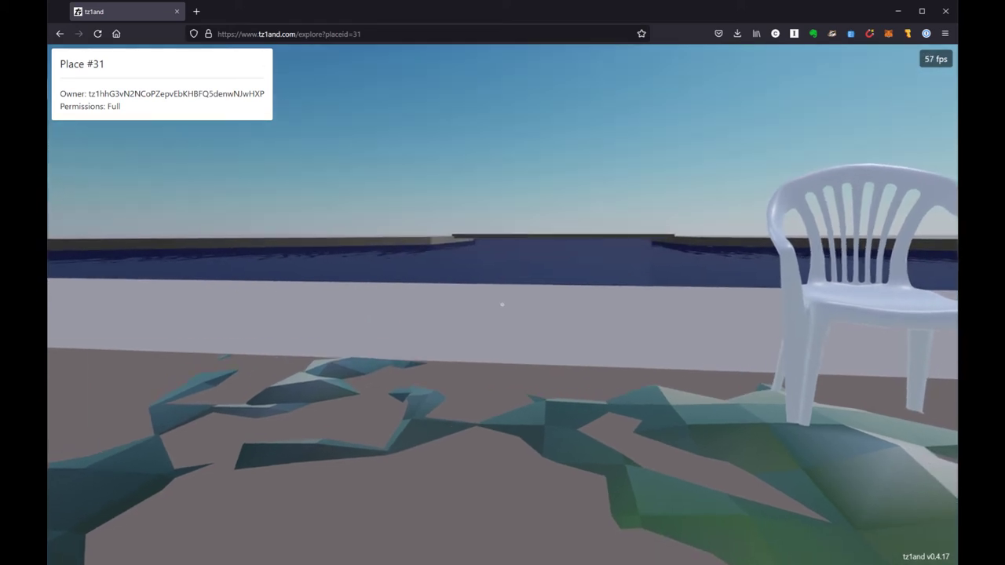
Step: Choose the Monobloc chair from the inventory and rotate its upright preview on the ground beside the existing chair
{"action": "key", "text": "i"}
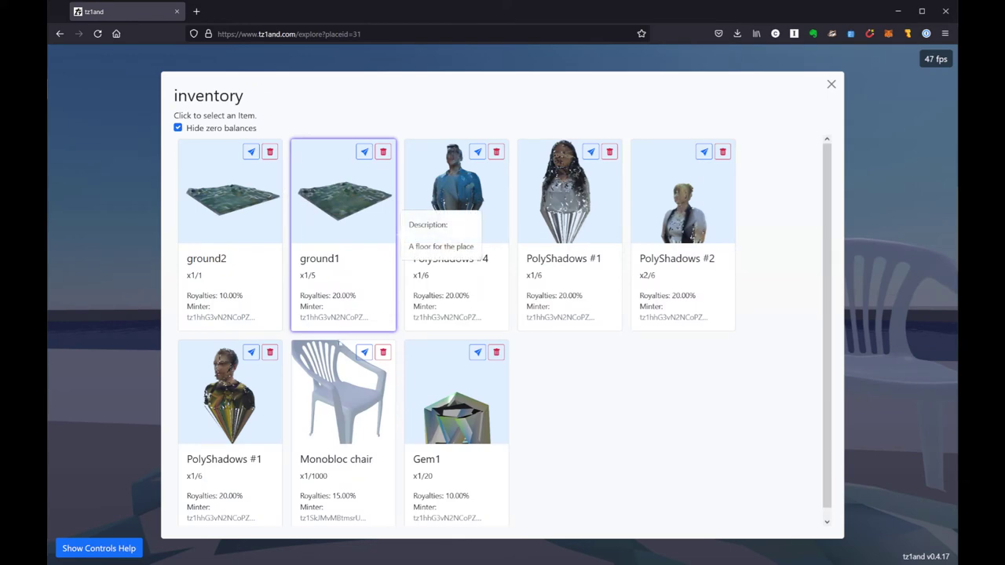
{"action": "left_click", "coordinate": [346, 400]}
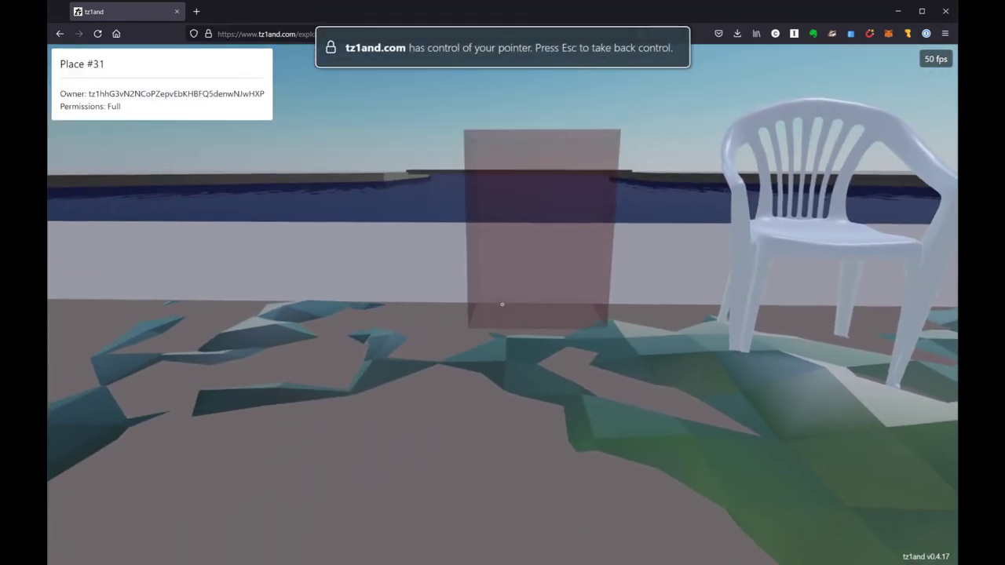
{"action": "key", "text": "s"}
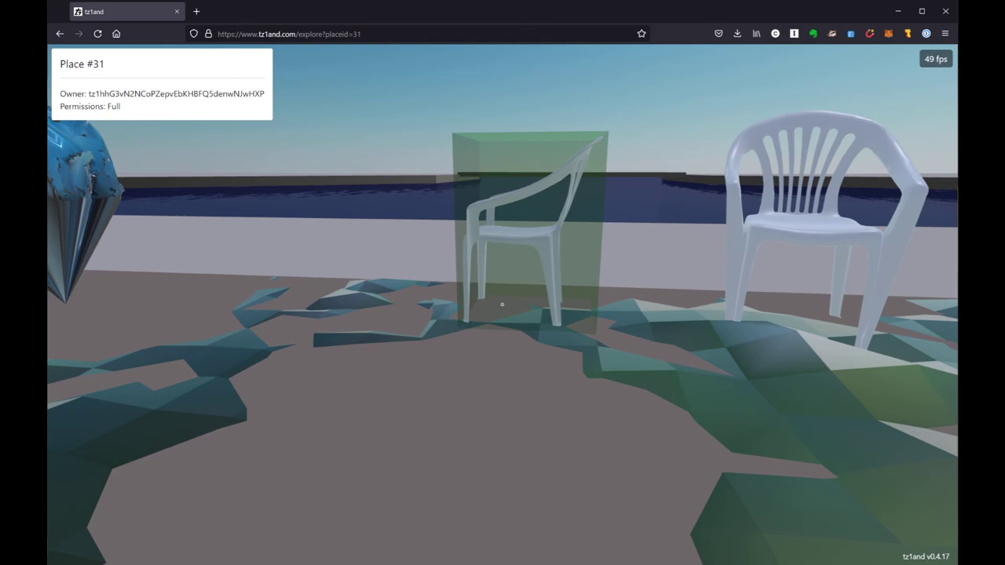
{"action": "scroll", "coordinate": [502, 304], "scroll_direction": "down", "scroll_amount": 6}
Step: Place the Monobloc chair with amount 1 and price 0, and clear the follow-up preview
{"action": "left_click", "coordinate": [502, 304]}
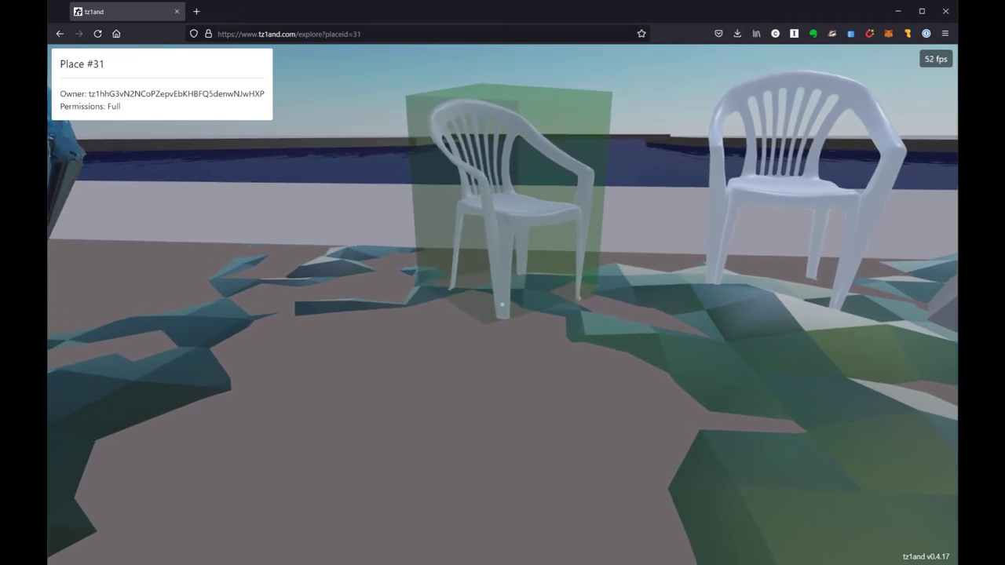
{"action": "left_click", "coordinate": [503, 305]}
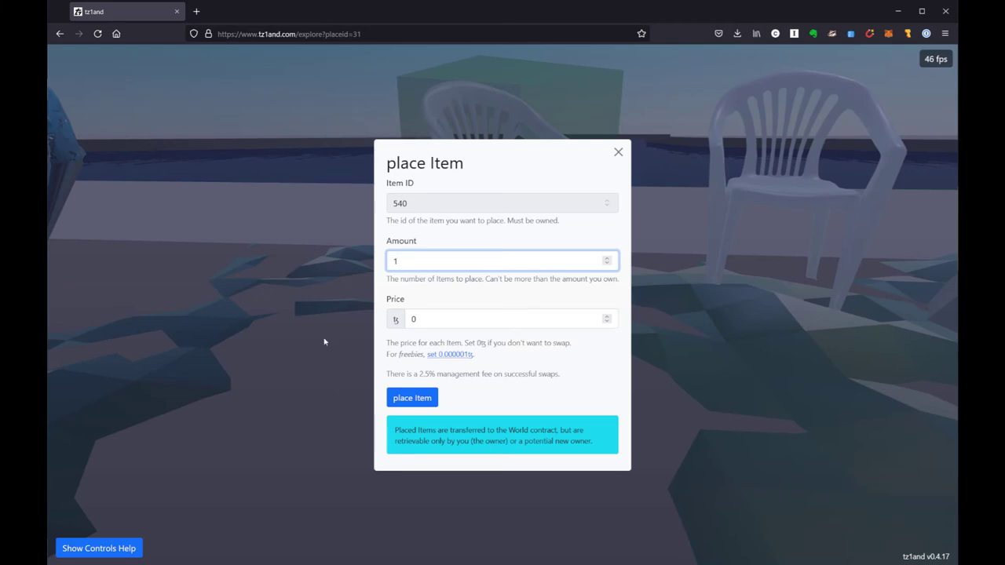
{"action": "left_click", "coordinate": [412, 398]}
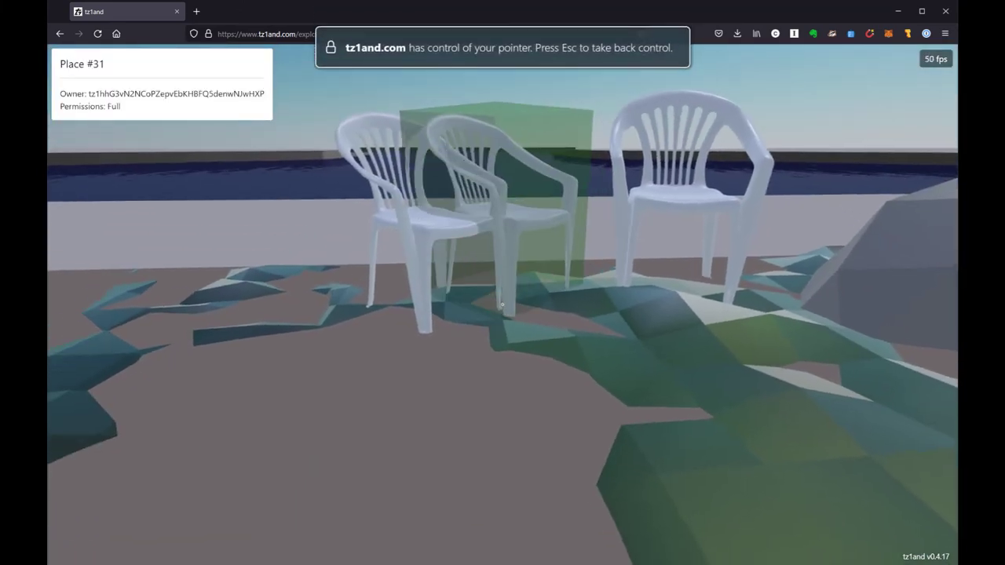
{"action": "key", "text": "c"}
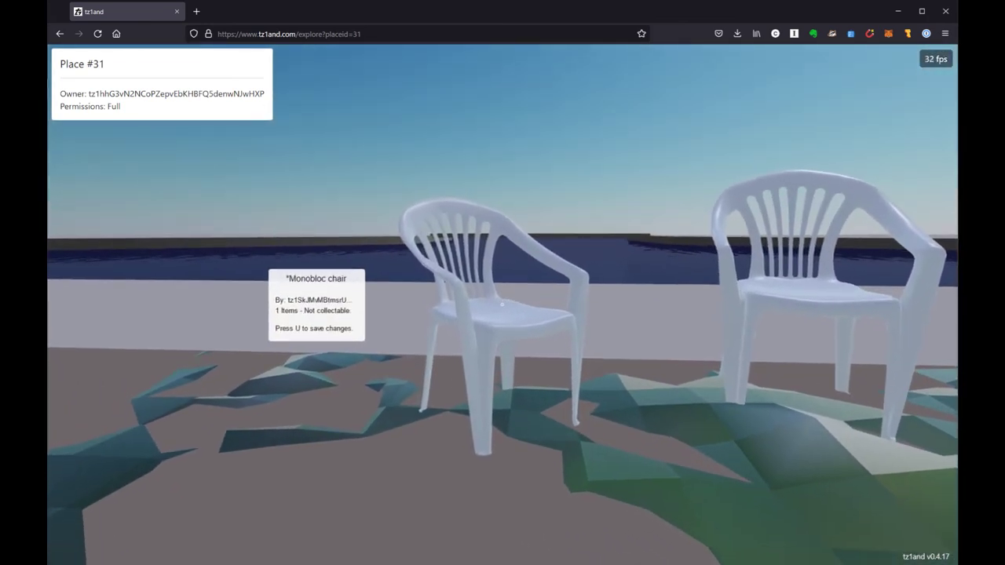
Step: Save the place changes, unlock the Temple wallet with its password and confirm the operations
{"action": "key", "text": "Escape"}
{"action": "key", "text": "u"}
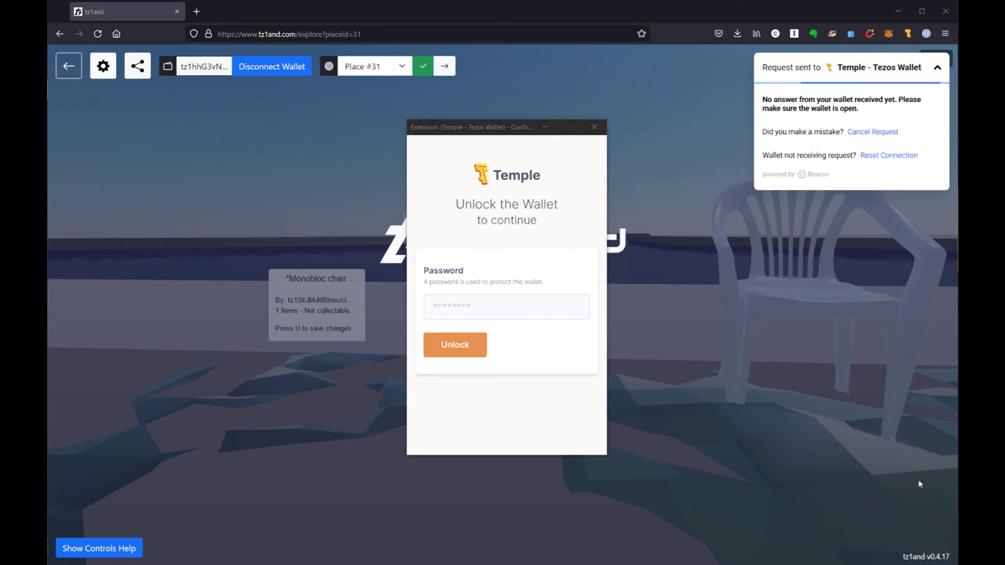
{"action": "left_click", "coordinate": [511, 307]}
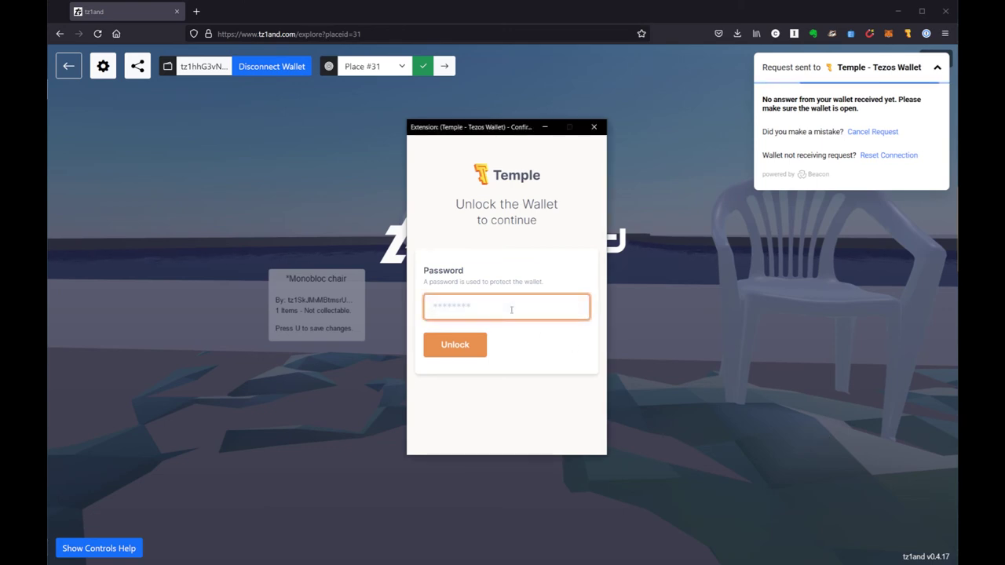
{"action": "key", "text": "ctrl+v"}
{"action": "left_click", "coordinate": [466, 350]}
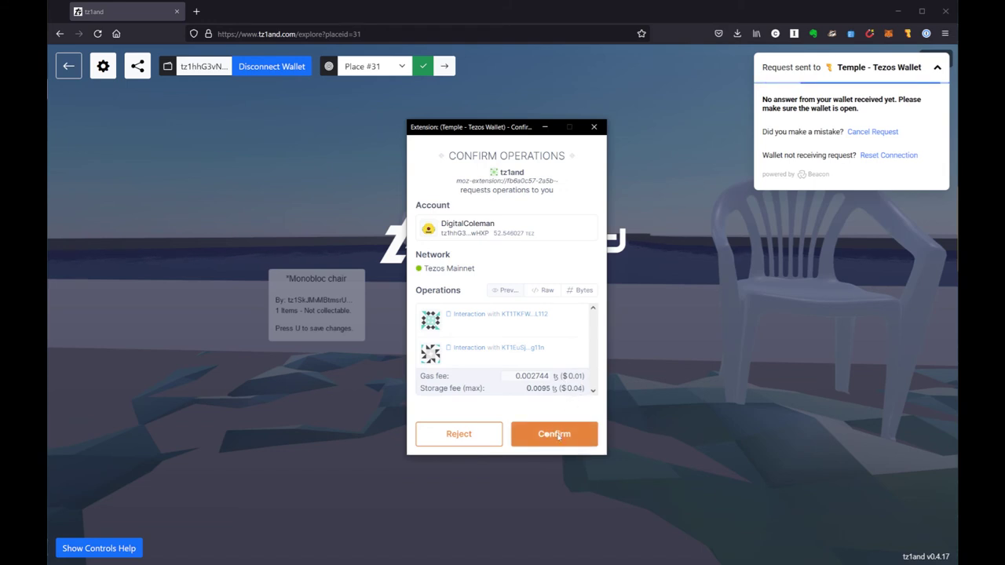
{"action": "left_click", "coordinate": [558, 436]}
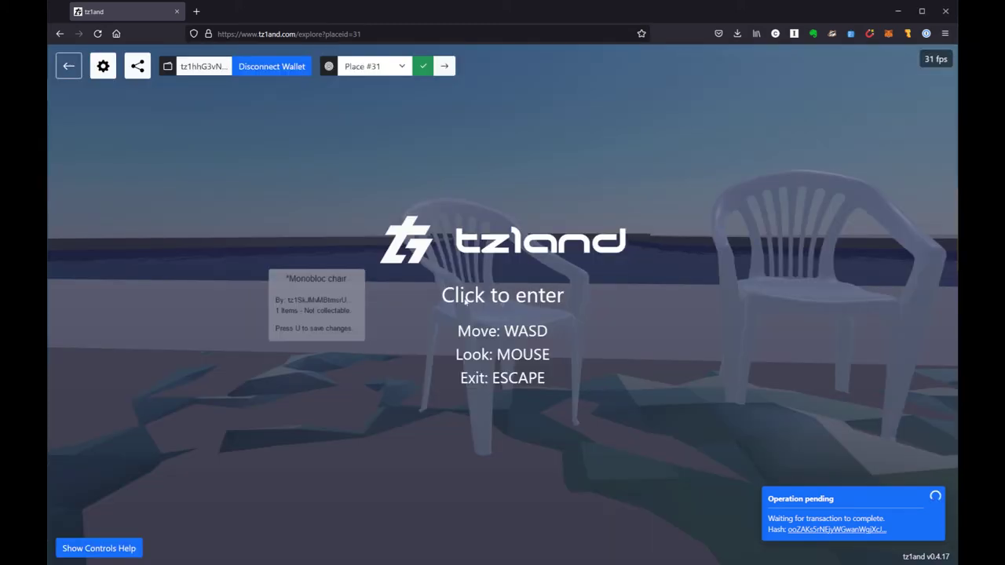
Step: Re-enter Place #31 and examine the newly placed chair and its neighbour while the transaction is processed
{"action": "left_click", "coordinate": [468, 297]}
{"action": "key", "text": "d"}
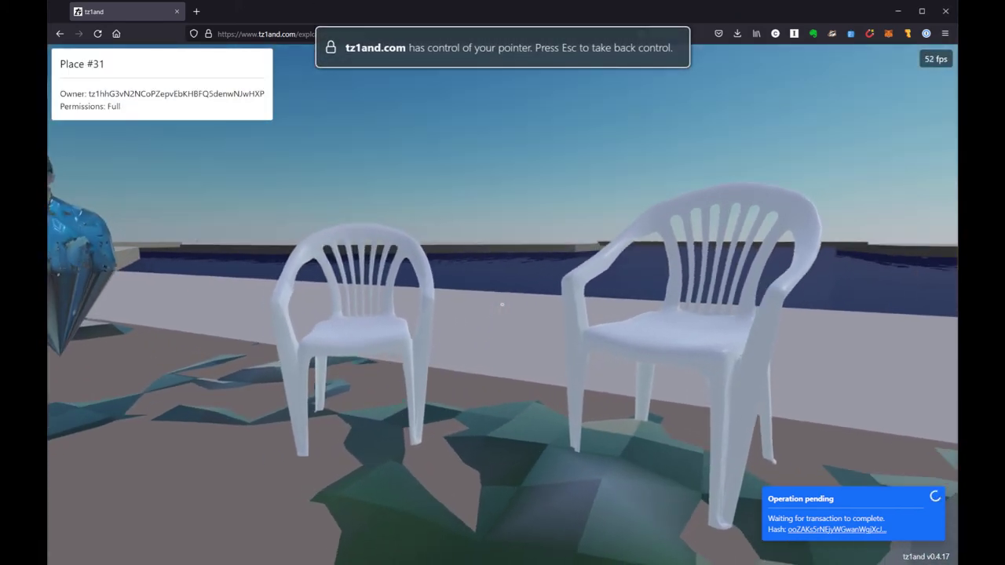
{"action": "key", "text": "a"}
{"action": "key", "text": "a"}
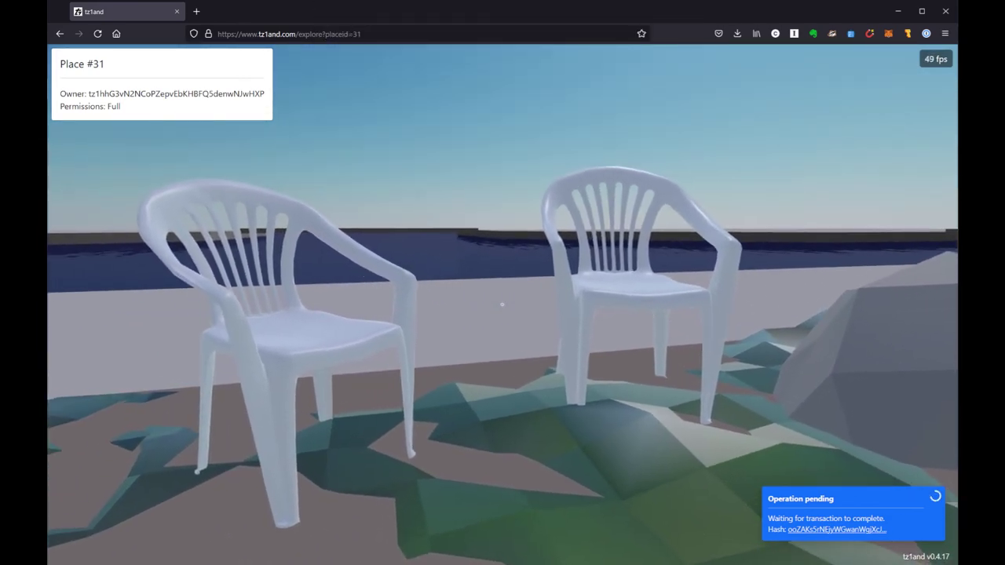
{"action": "key", "text": "s"}
{"action": "key", "text": "a"}
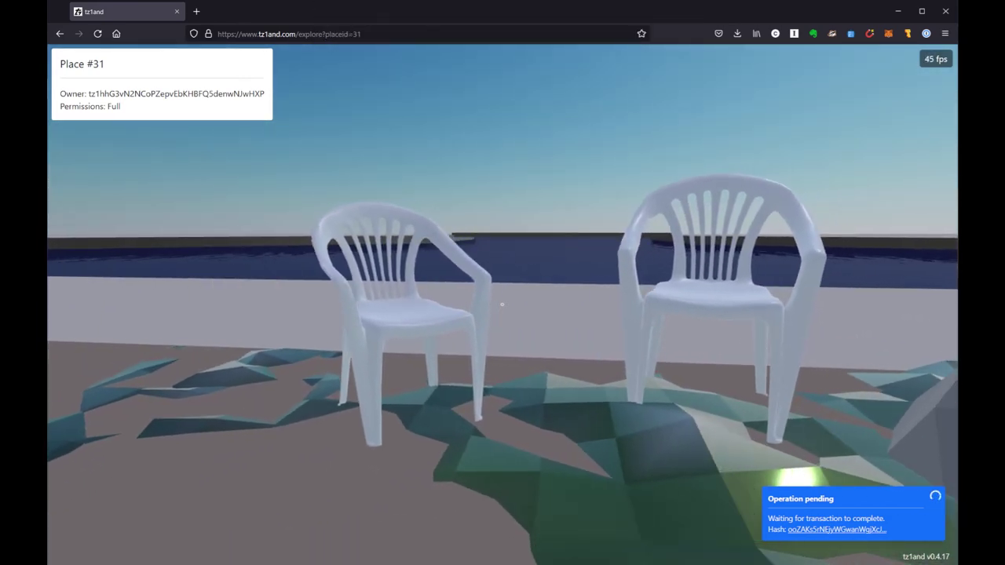
{"action": "key", "text": "d"}
{"action": "key", "text": "w"}
{"action": "key", "text": "a"}
{"action": "key", "text": "w"}
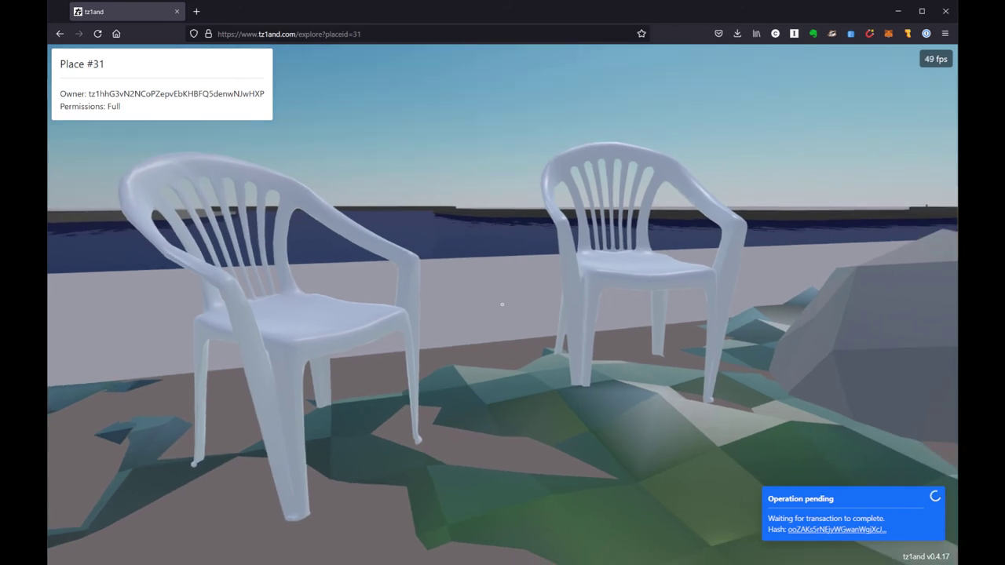
{"action": "key", "text": "s"}
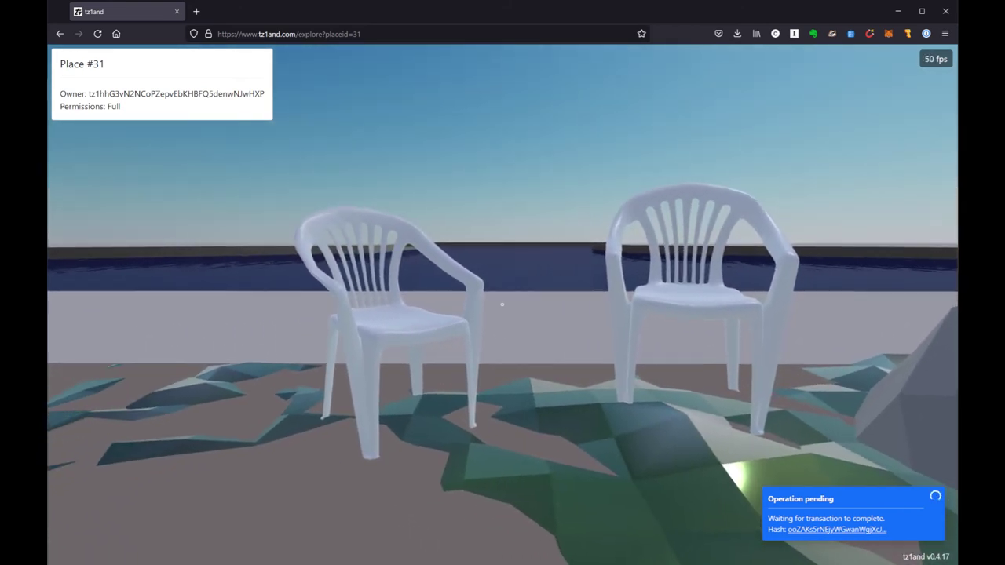
{"action": "key", "text": "w"}
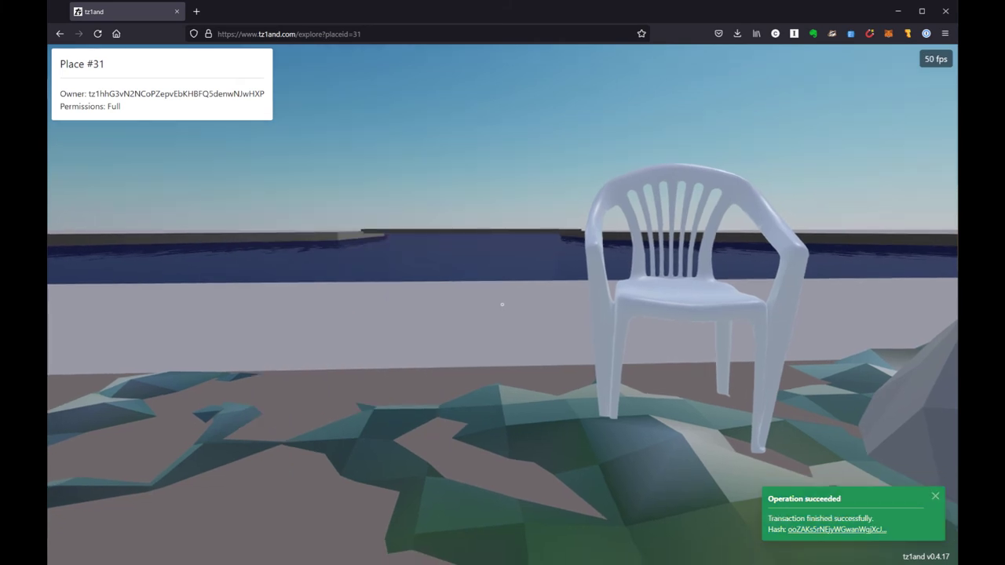
{"action": "key", "text": "s"}
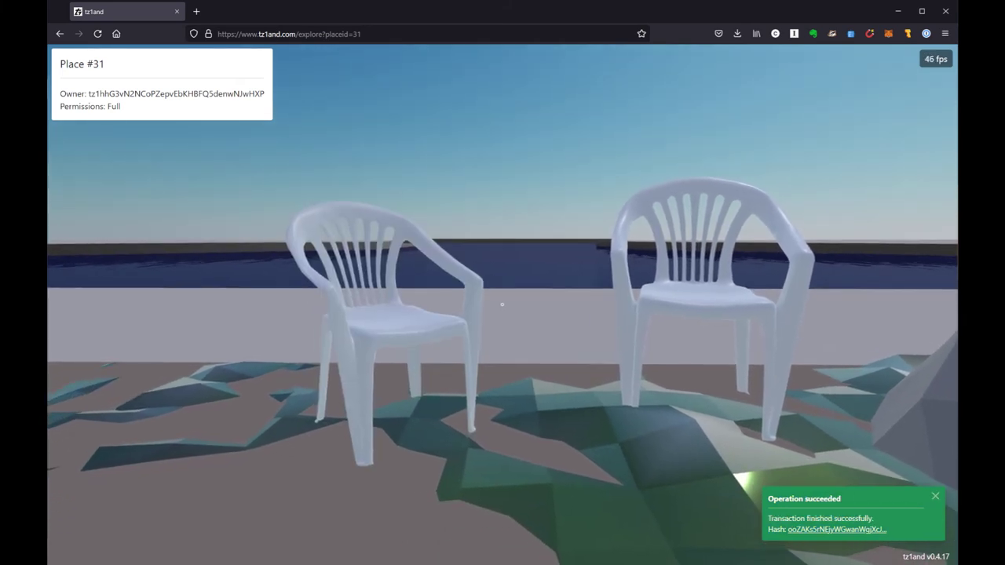
Step: Approach the saved, rotated Monobloc chair and delete it from the place
{"action": "key", "text": "w"}
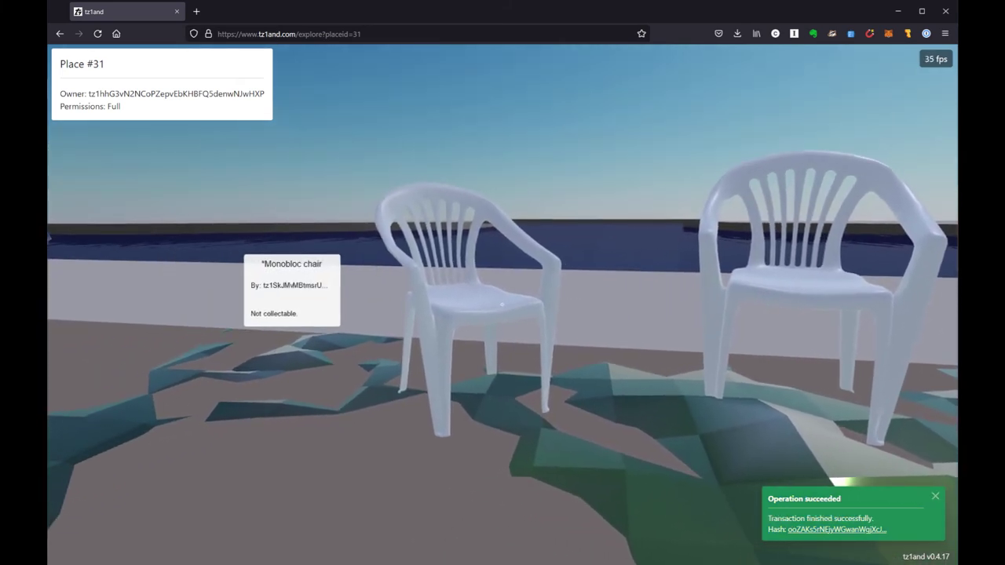
{"action": "key", "text": "d"}
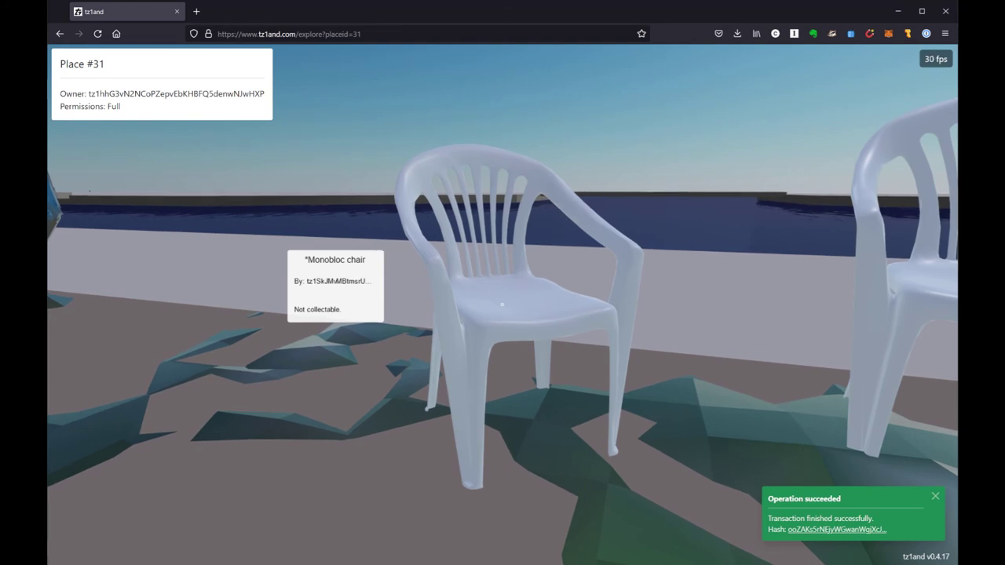
{"action": "key", "text": "Delete"}
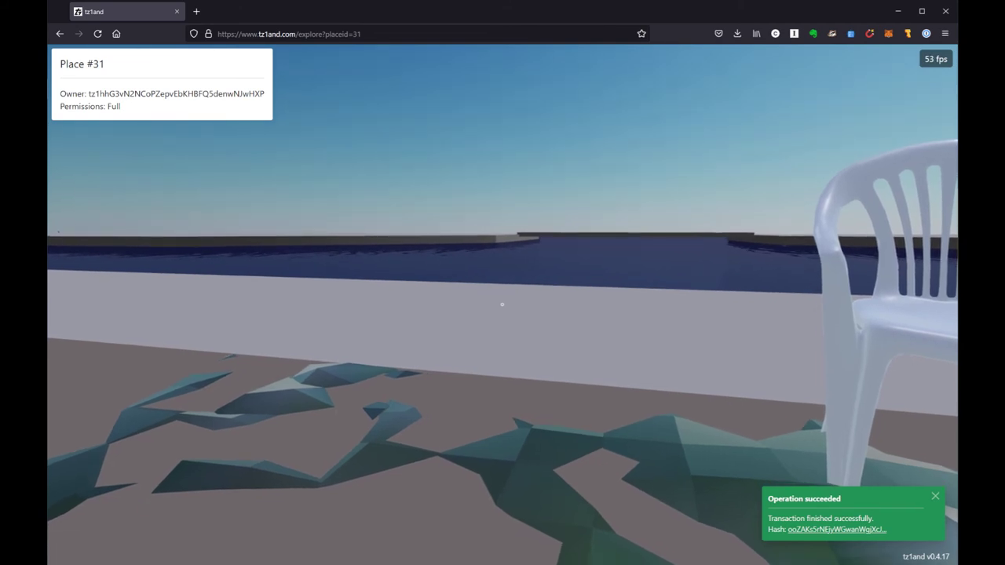
Step: Look around the cleared spot beside the remaining chair and check the items in the inventory
{"action": "key", "text": "s"}
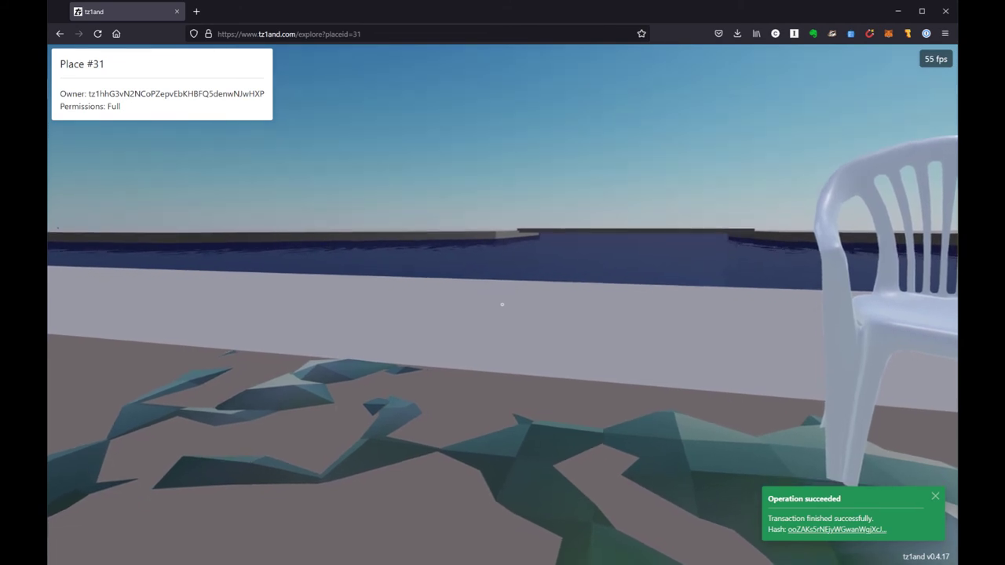
{"action": "key", "text": "w"}
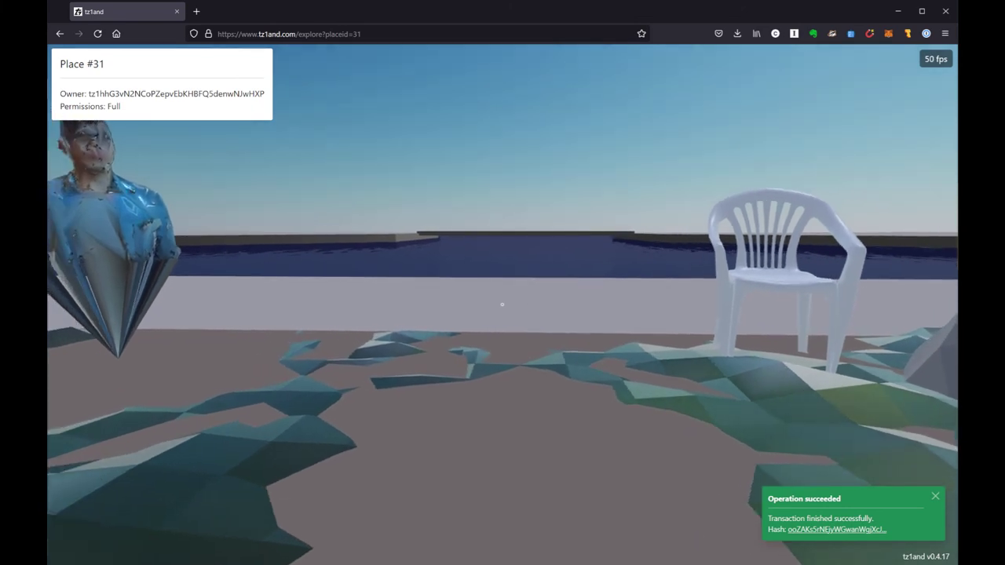
{"action": "key", "text": "d"}
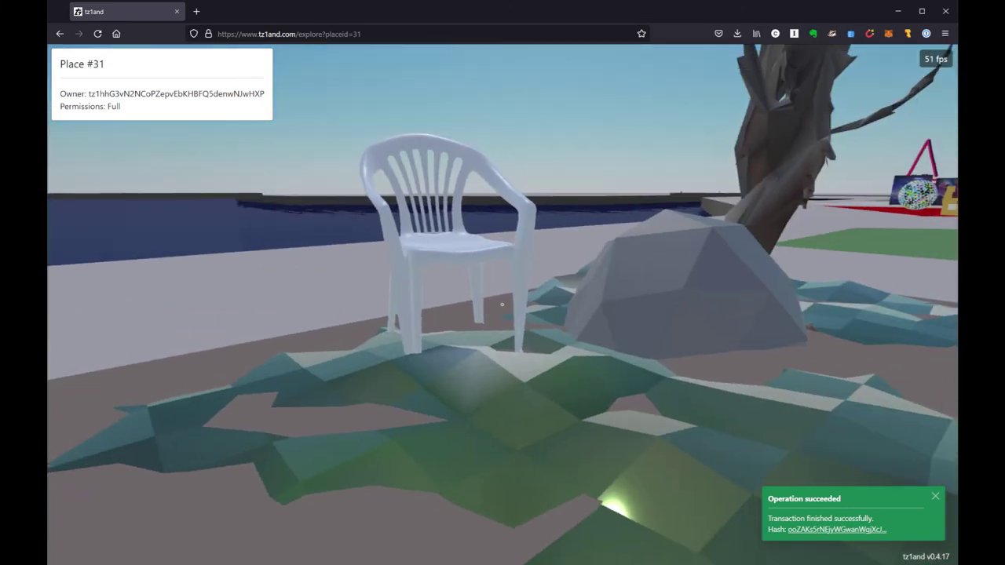
{"action": "mouse_move", "coordinate": [503, 304]}
{"action": "key", "text": "a"}
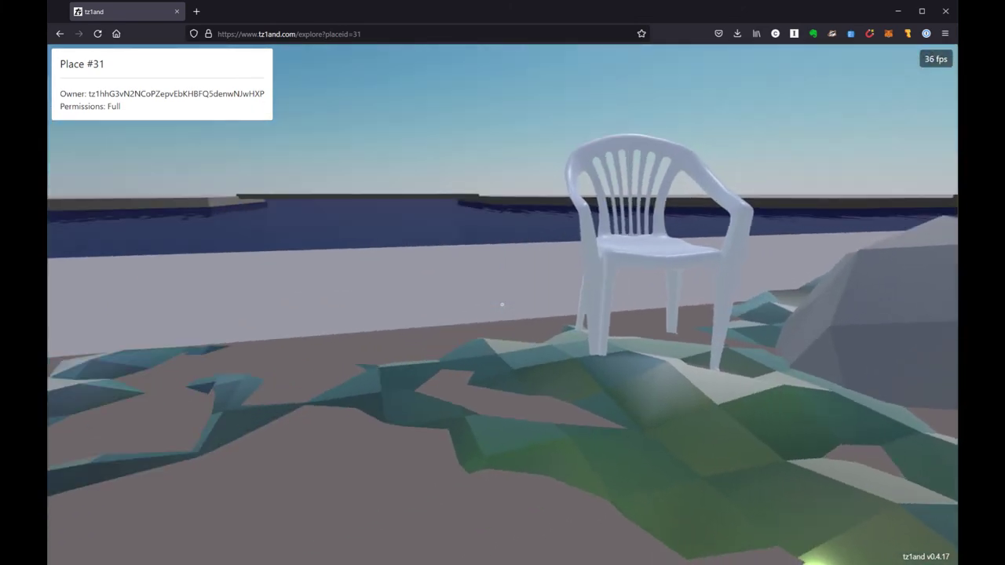
{"action": "key", "text": "d"}
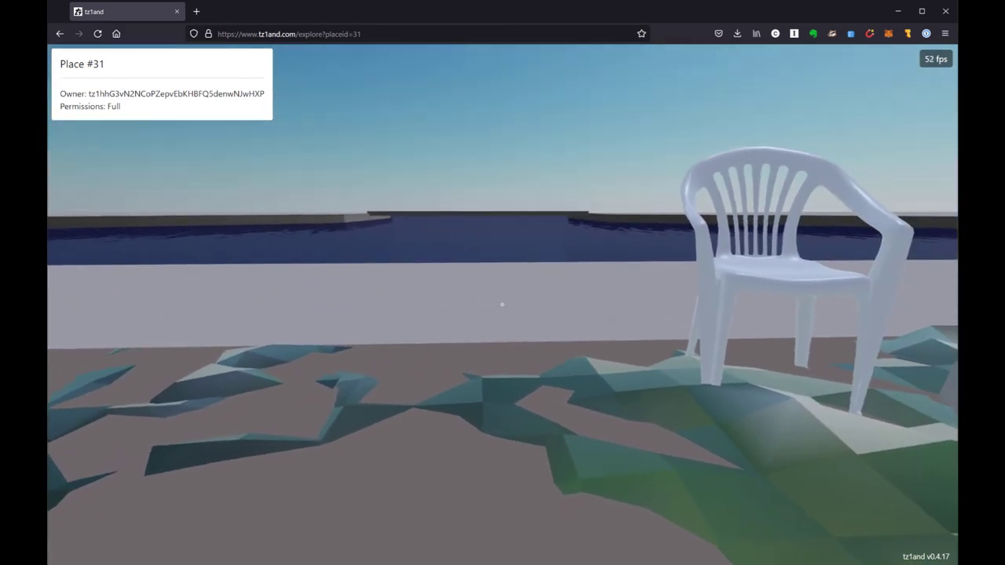
{"action": "key", "text": "a"}
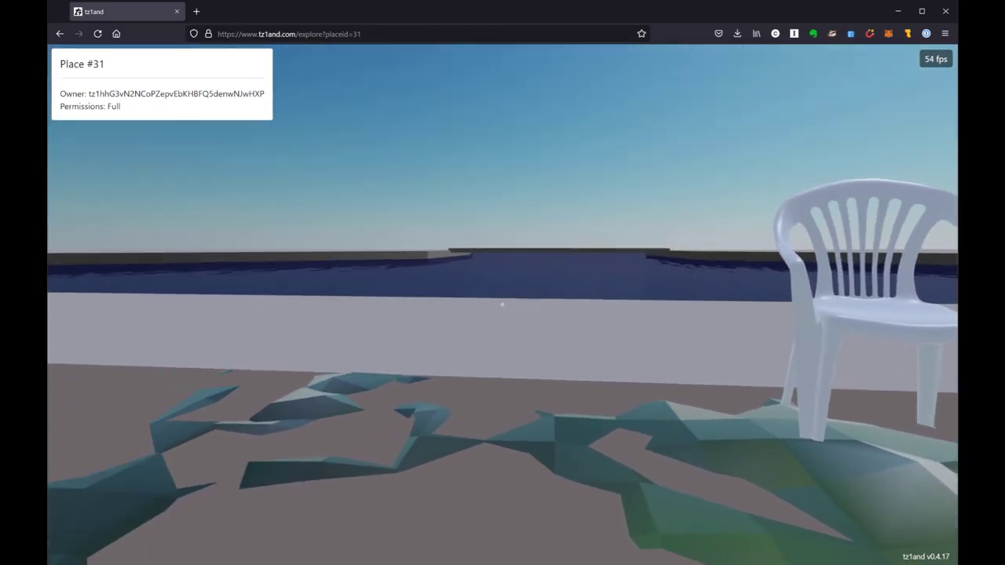
{"action": "key", "text": "s"}
{"action": "key", "text": "s"}
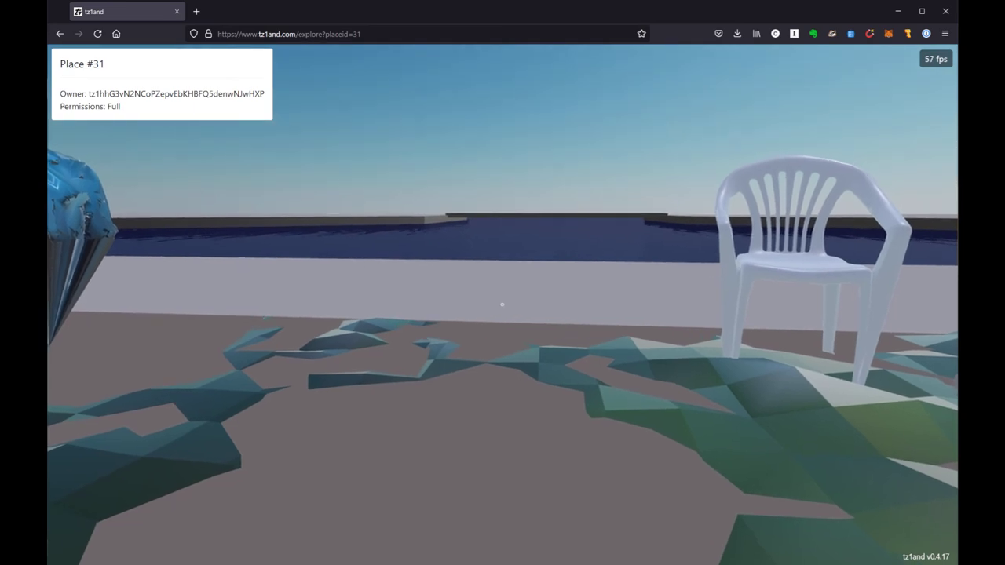
{"action": "key", "text": "i"}
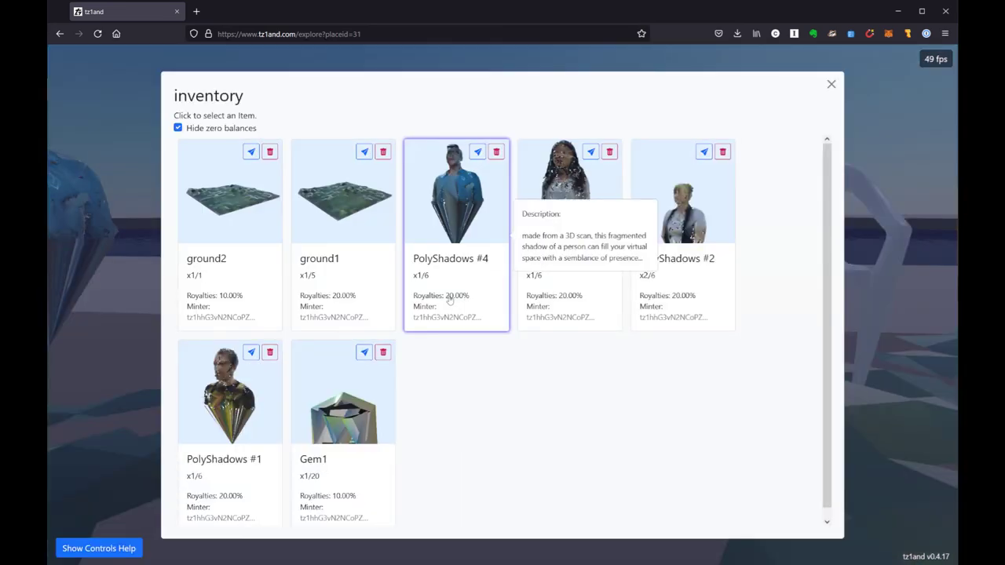
Step: Check the remaining inventory items, close the inventory and walk around Place #31 to examine its rocks, flowers, chair and PolyShadows figures
{"action": "scroll", "coordinate": [599, 452], "scroll_direction": "down", "scroll_amount": 1}
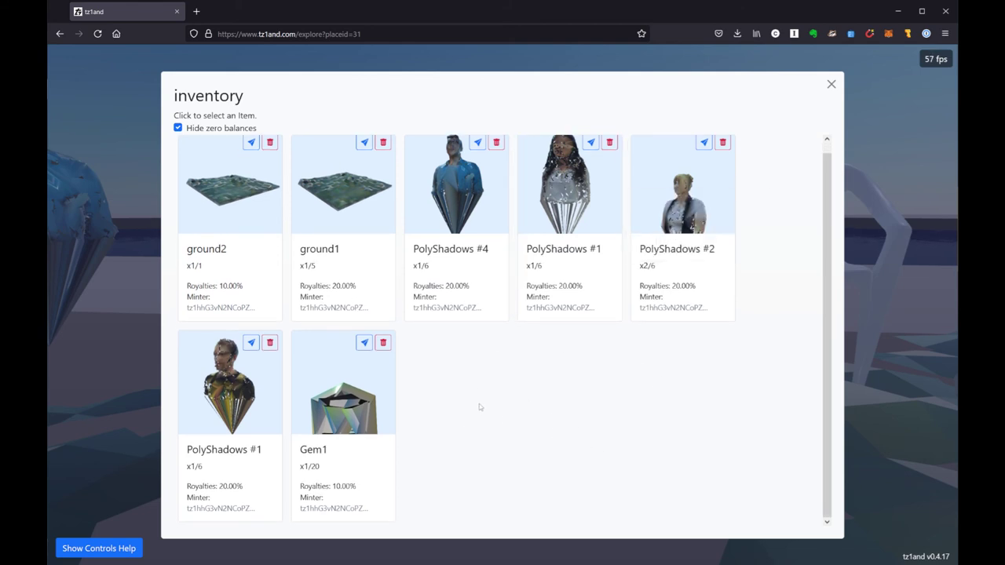
{"action": "left_click", "coordinate": [830, 84]}
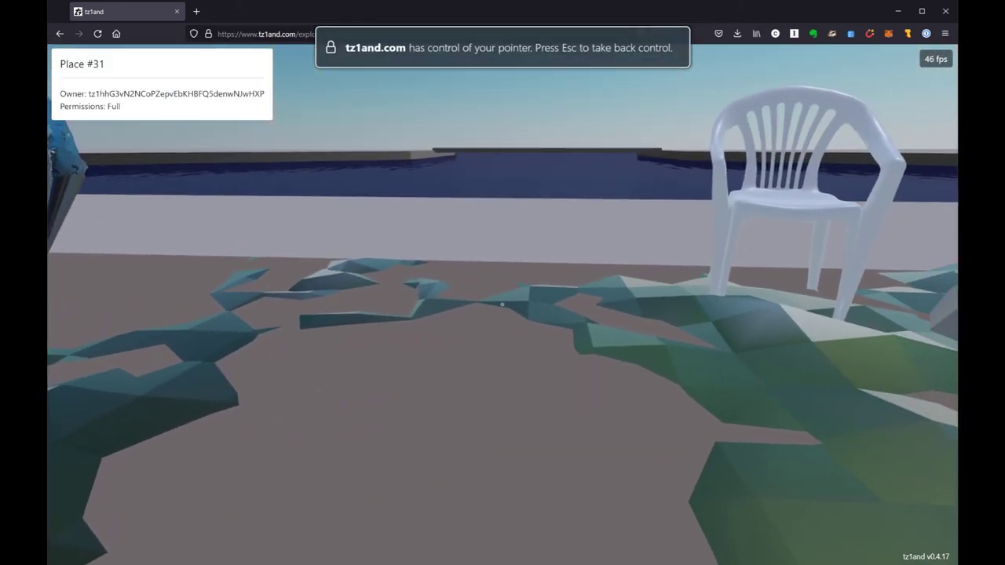
{"action": "key", "text": "w"}
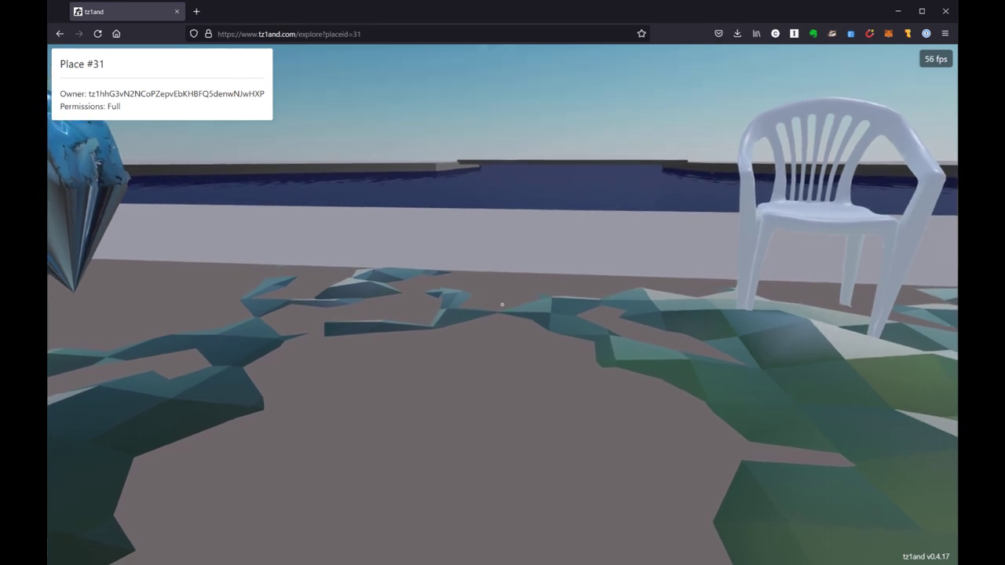
{"action": "key", "text": "s"}
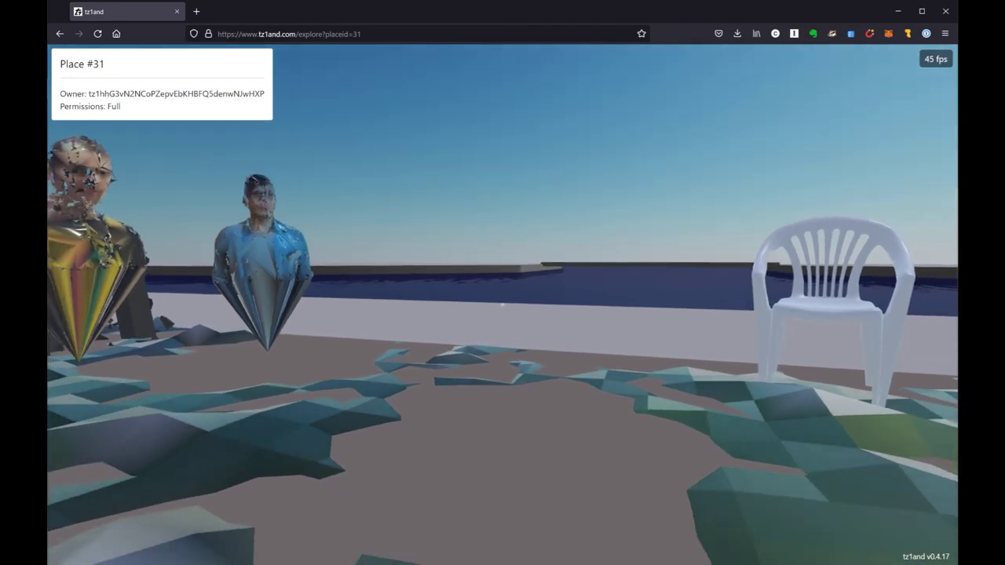
{"action": "key", "text": "s"}
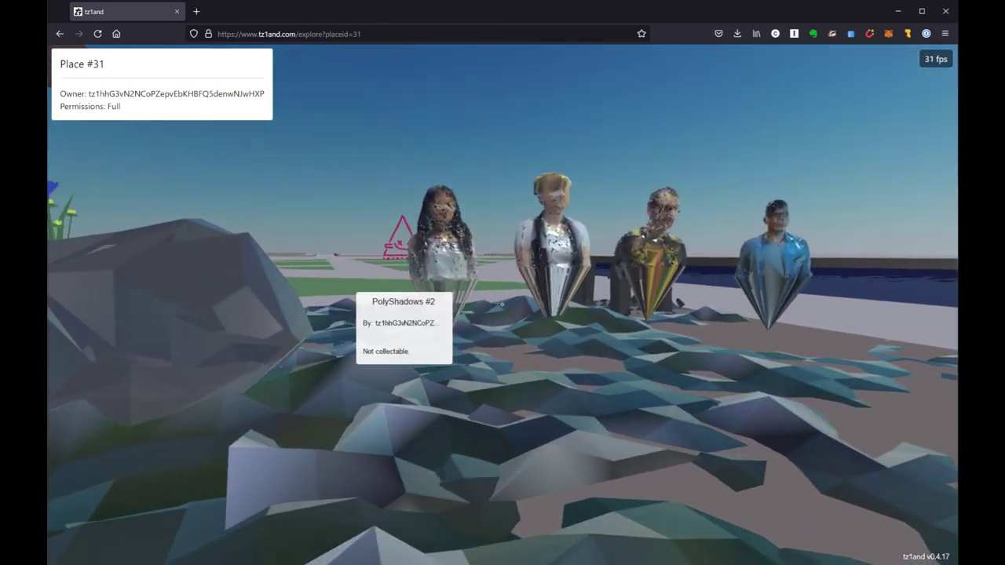
{"action": "key", "text": "s"}
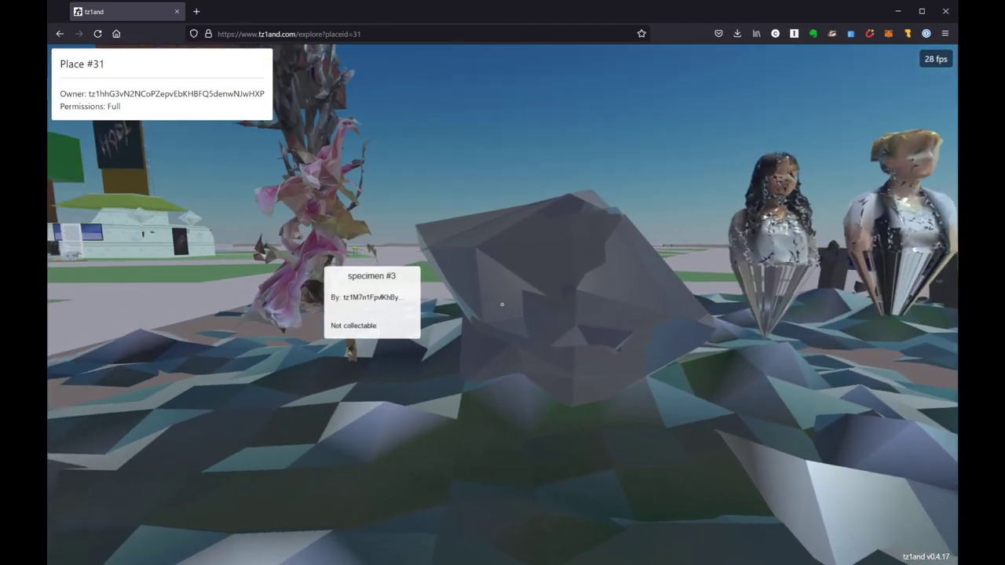
{"action": "key", "text": "a"}
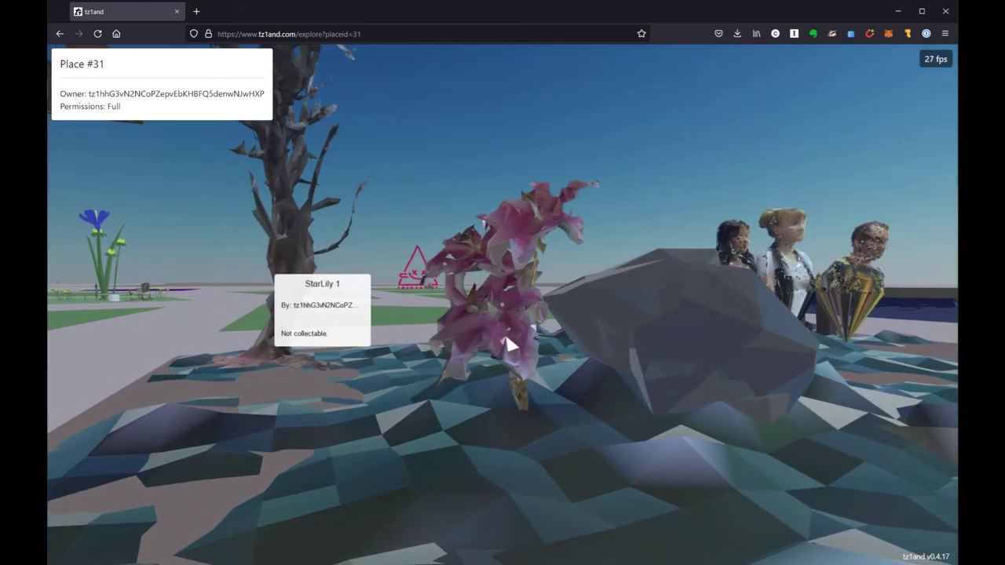
{"action": "key", "text": "w"}
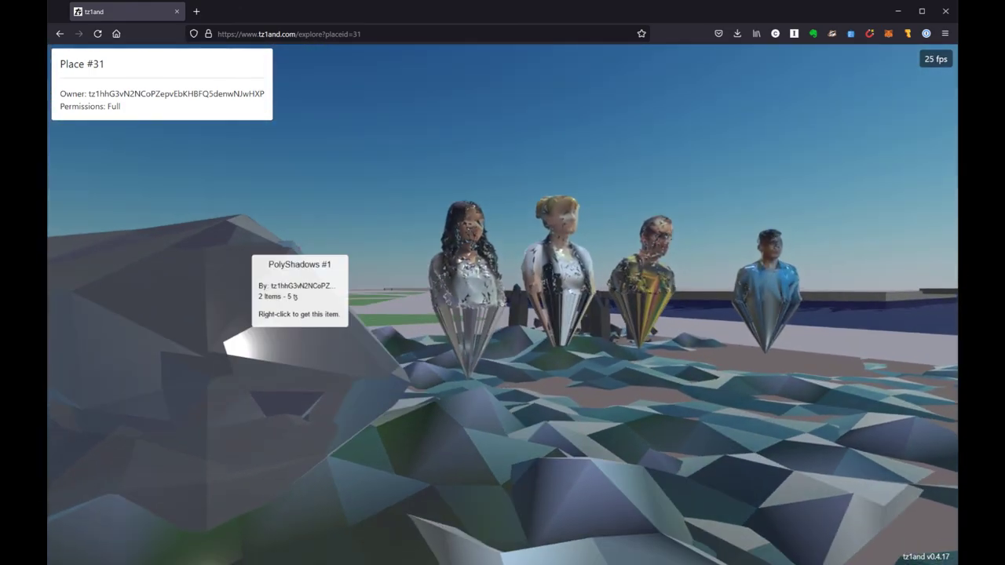
{"action": "key", "text": "s"}
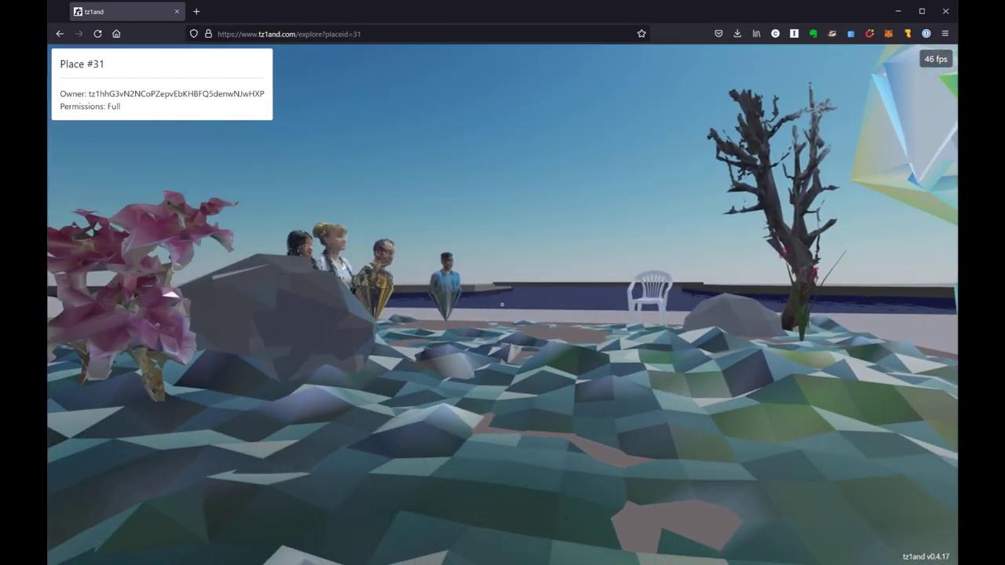
{"action": "key", "text": "w"}
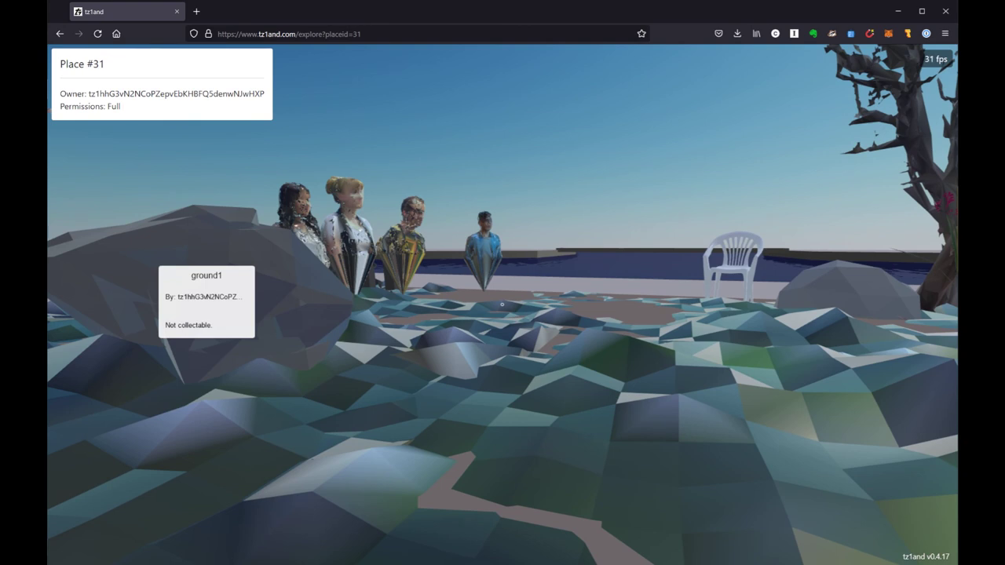
Step: Enter 15 MiB as the model file size limit, review the control and graphics settings, and close the settings without saving
{"action": "key", "text": "Escape"}
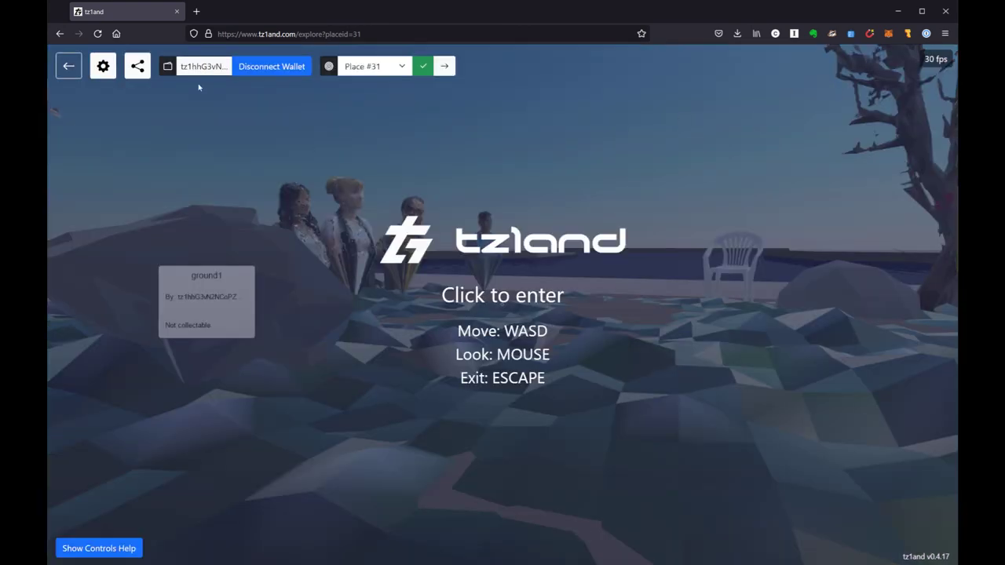
{"action": "left_click", "coordinate": [102, 67]}
{"action": "type", "text": "15"}
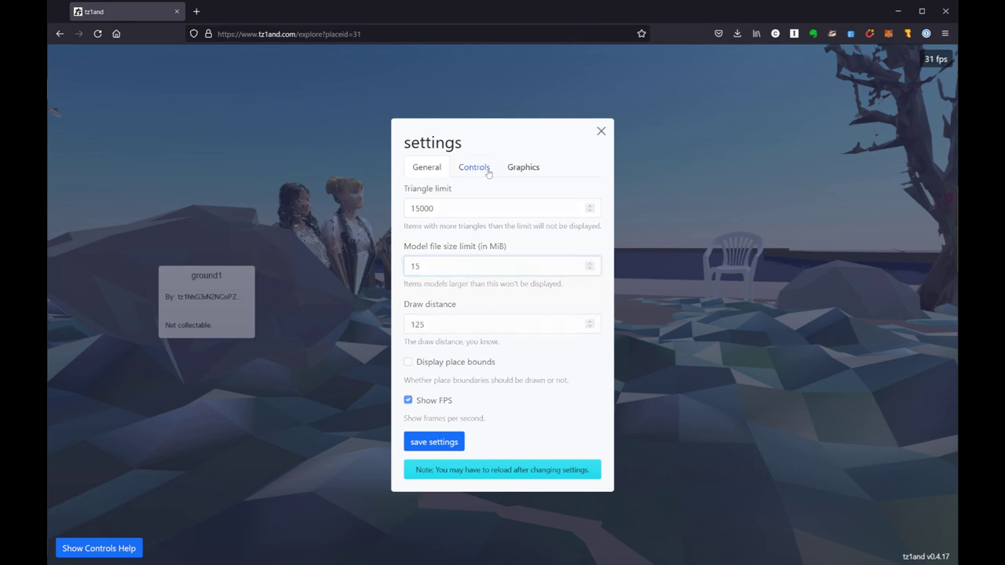
{"action": "left_click", "coordinate": [479, 167]}
{"action": "left_click", "coordinate": [520, 236]}
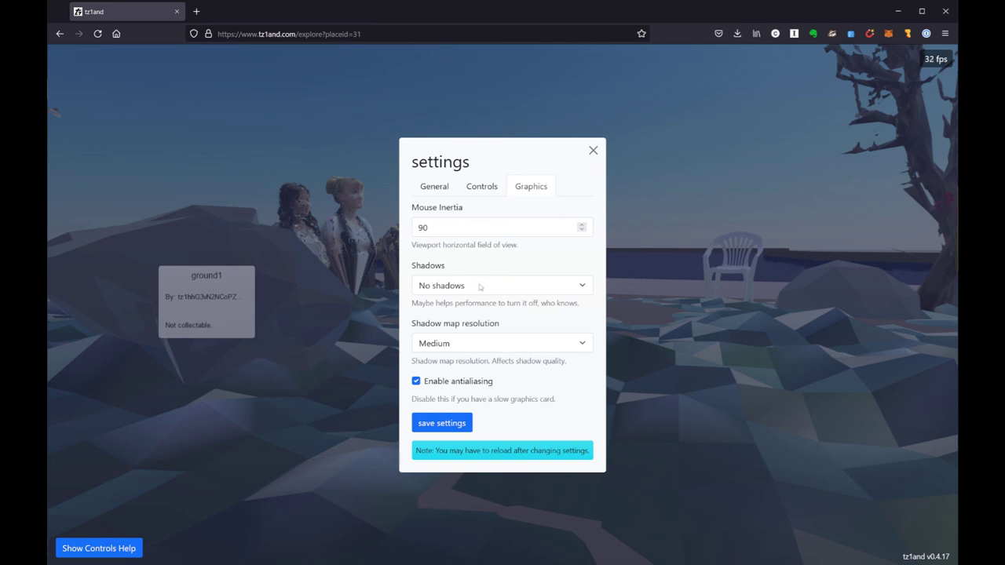
{"action": "left_click", "coordinate": [593, 150]}
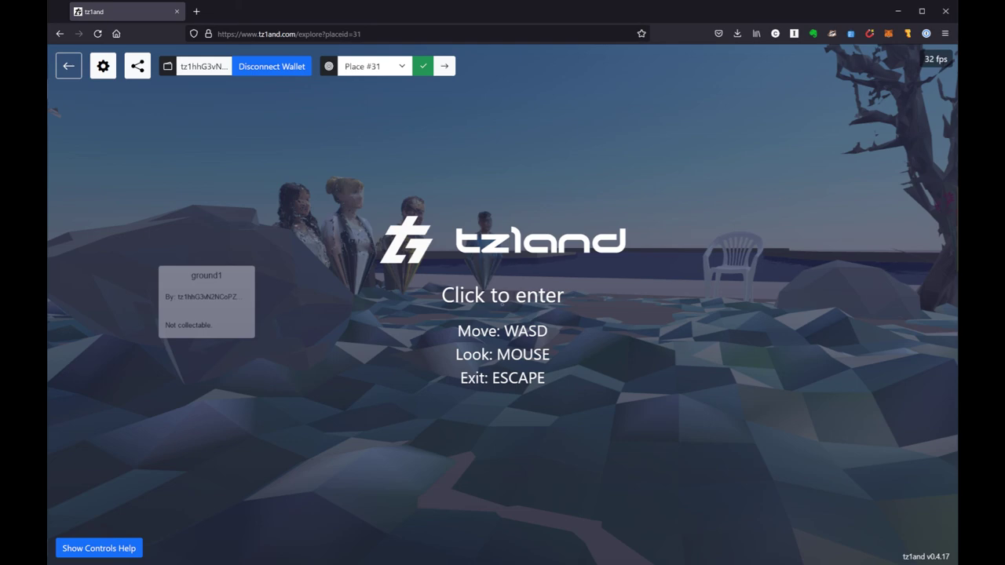
Step: Re-enter Place #31, review its ground color and the options for adding and removing permissions, and return to walking around the place
{"action": "left_click", "coordinate": [157, 297]}
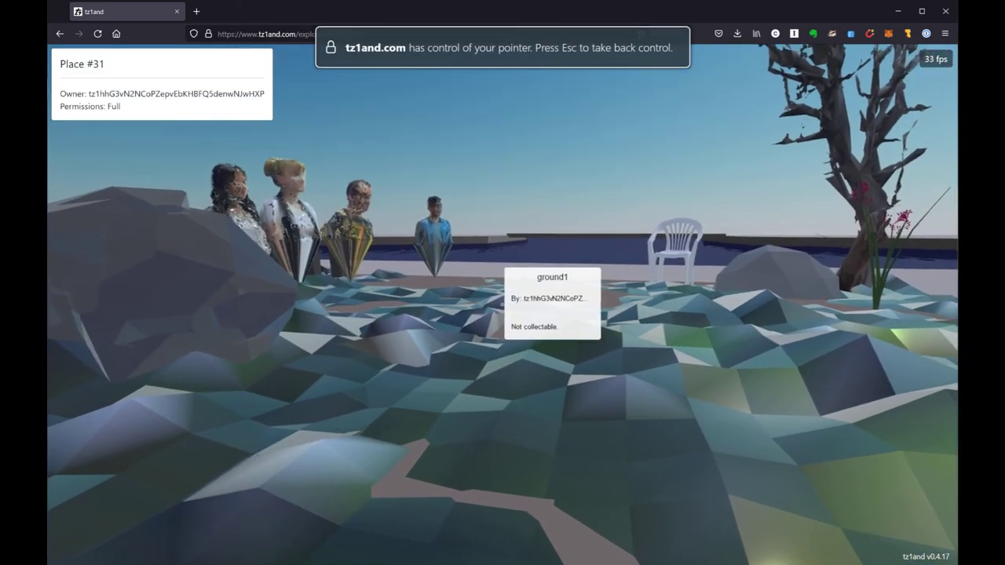
{"action": "key", "text": "o"}
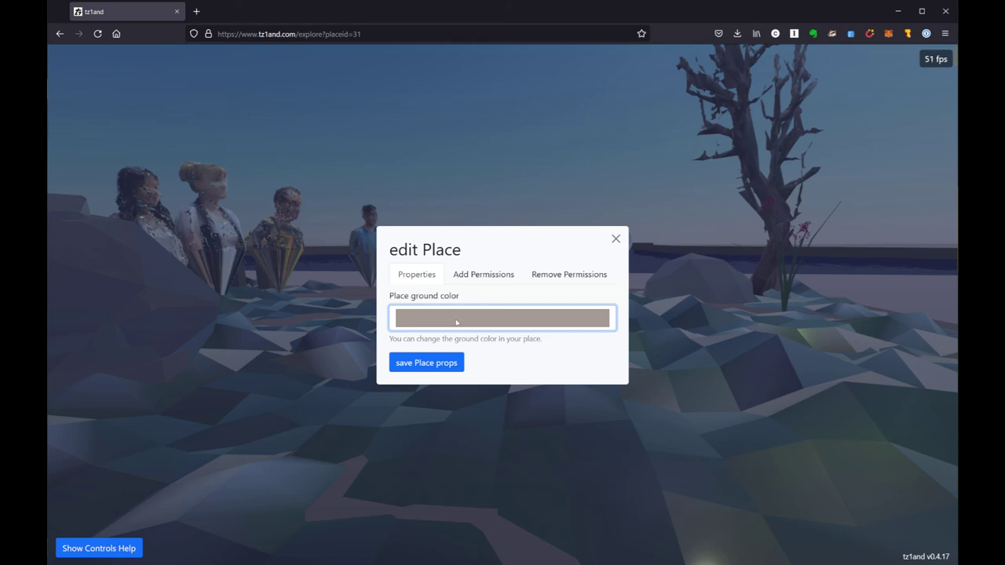
{"action": "left_click", "coordinate": [478, 274]}
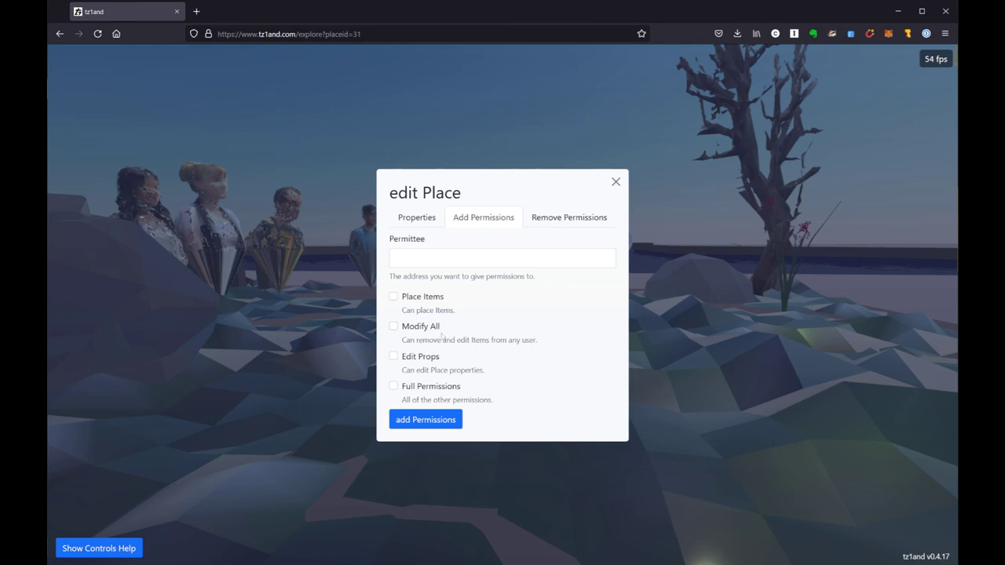
{"action": "left_click", "coordinate": [562, 222]}
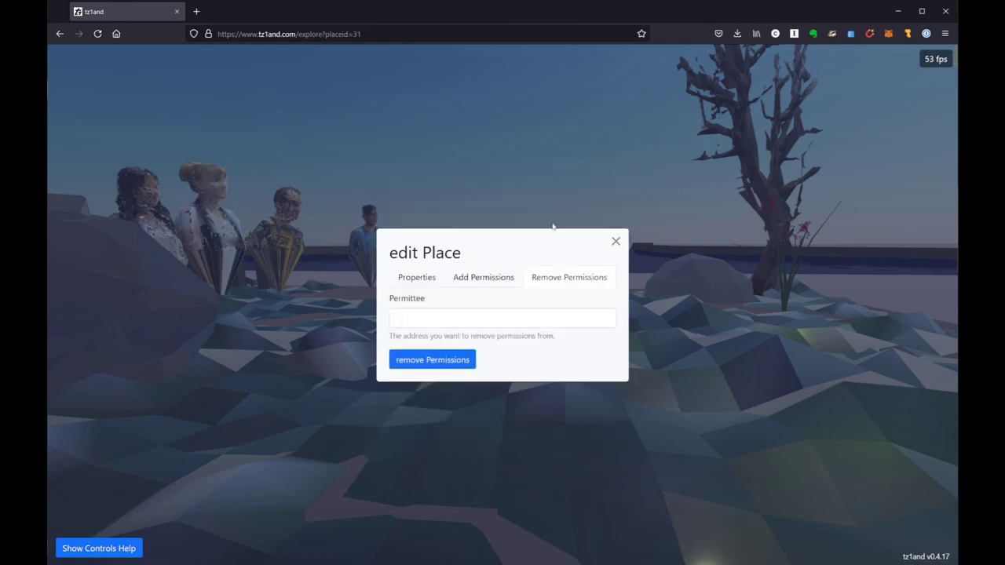
{"action": "left_click", "coordinate": [411, 282]}
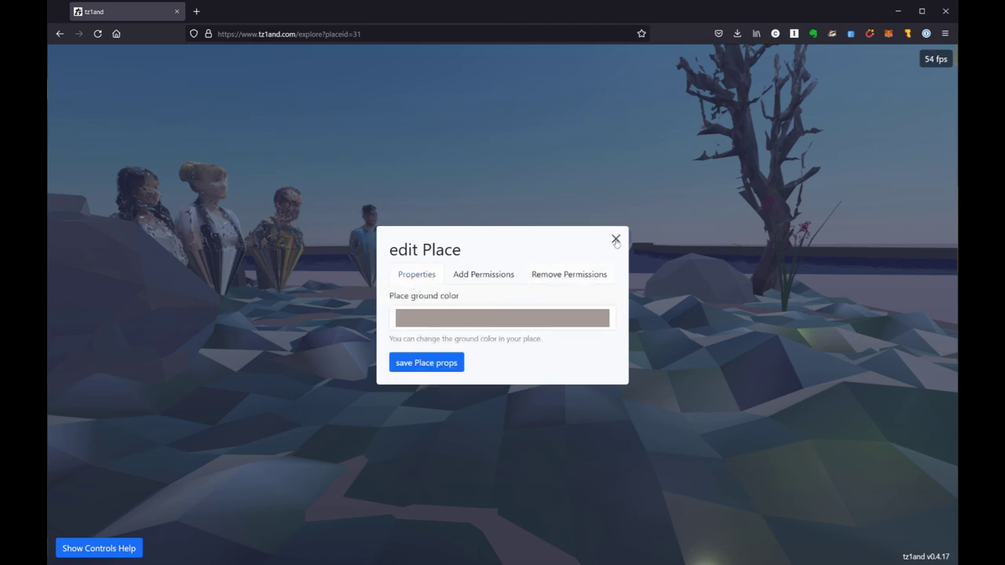
{"action": "left_click", "coordinate": [615, 239]}
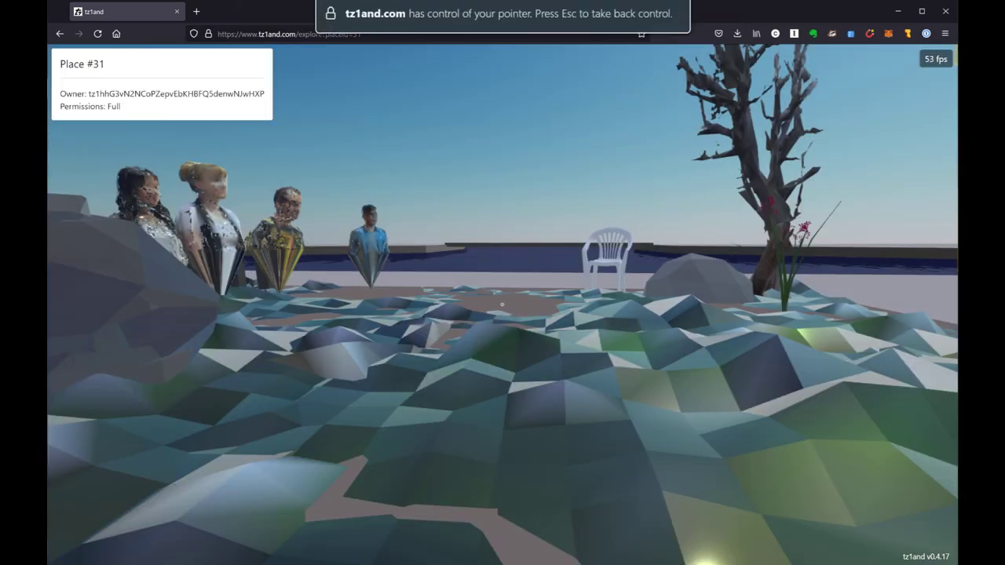
{"action": "key", "text": "s"}
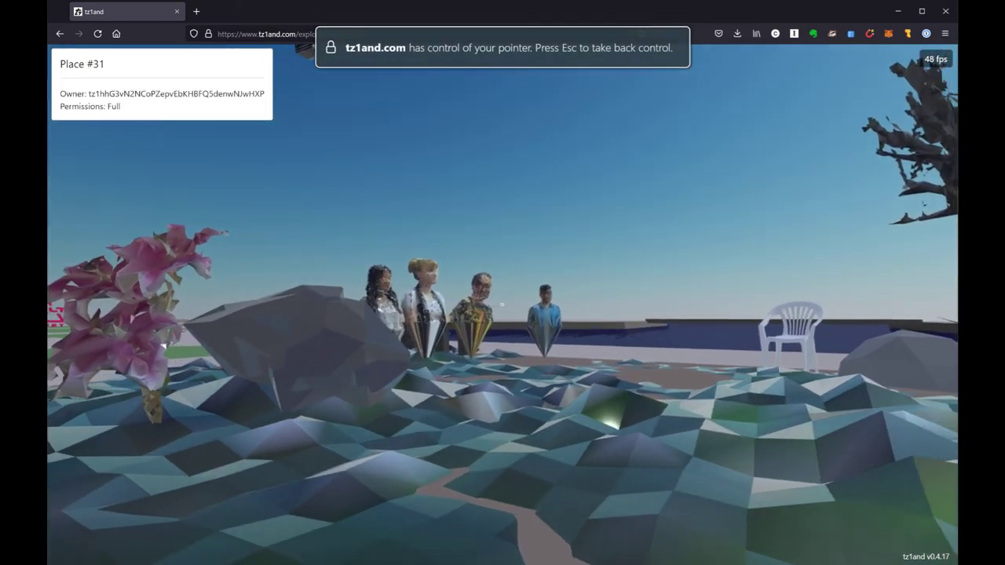
{"action": "key", "text": "a"}
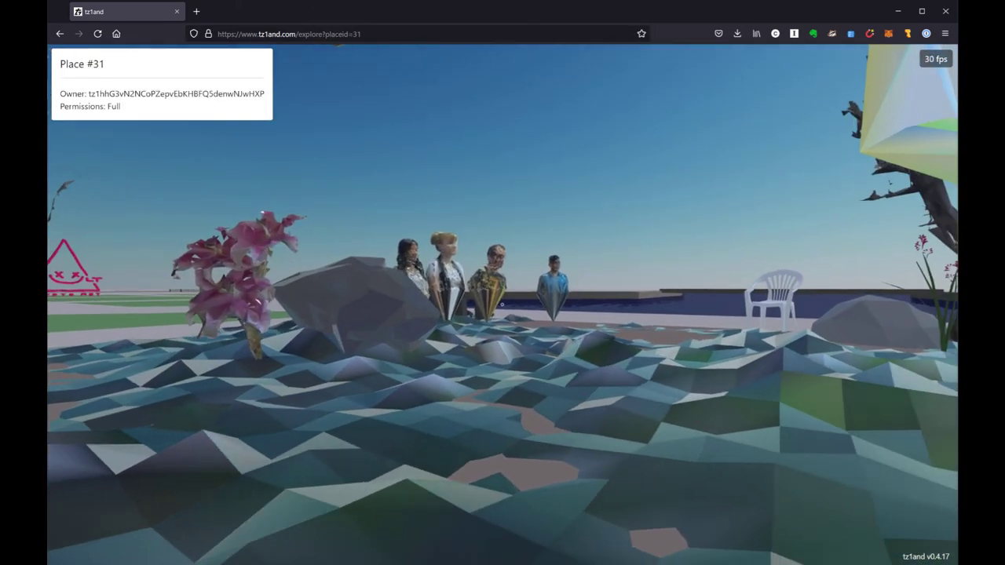